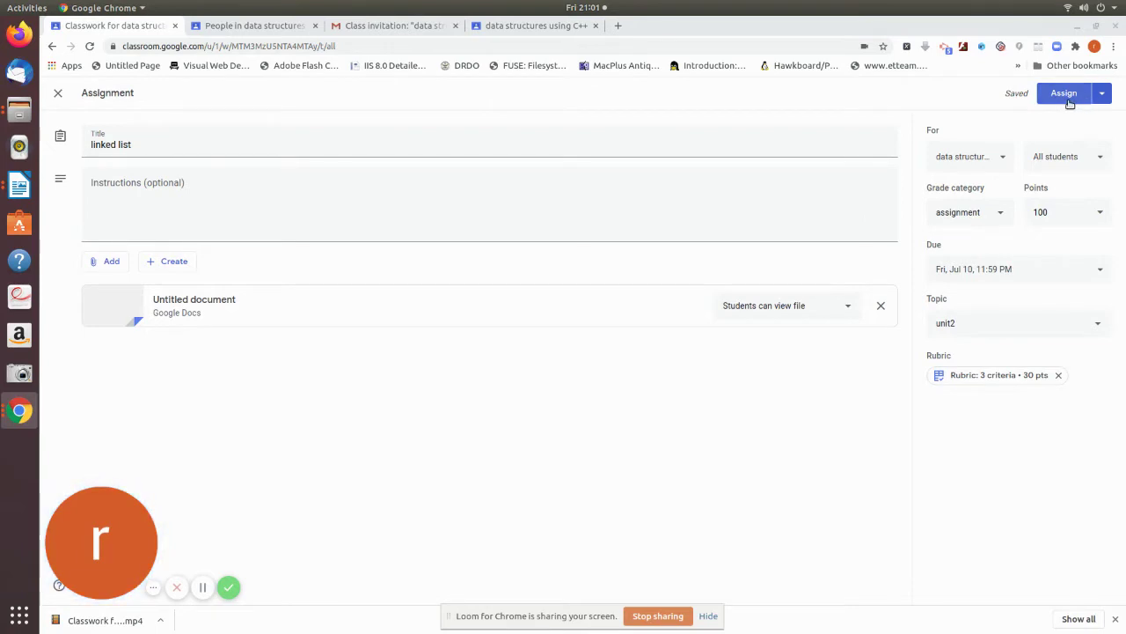
Step: Assign the linked list assignment to the students of the data structures class
click(1102, 93)
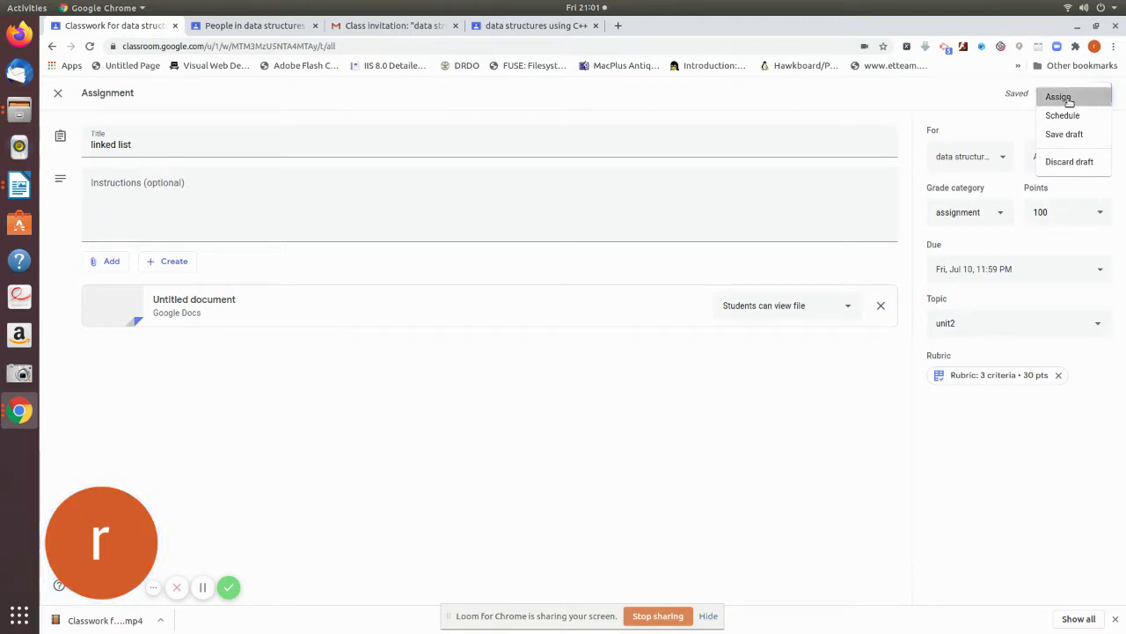
click(1068, 101)
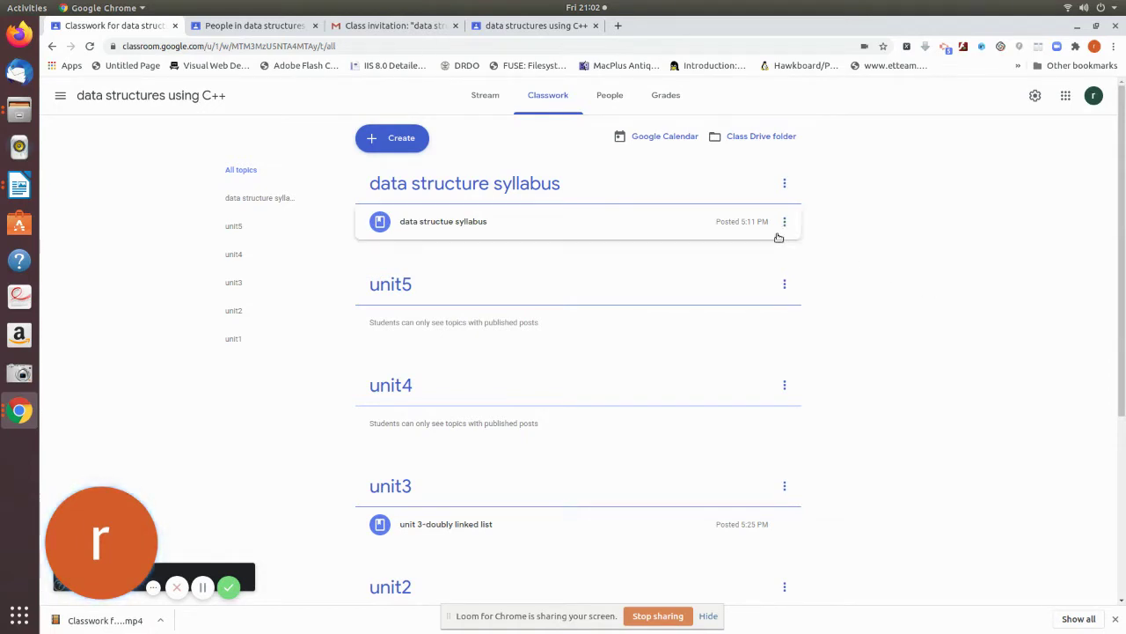
Step: Find the linked list assignment under unit2 in the classwork and open its student work page
scroll(918, 340, down, 6)
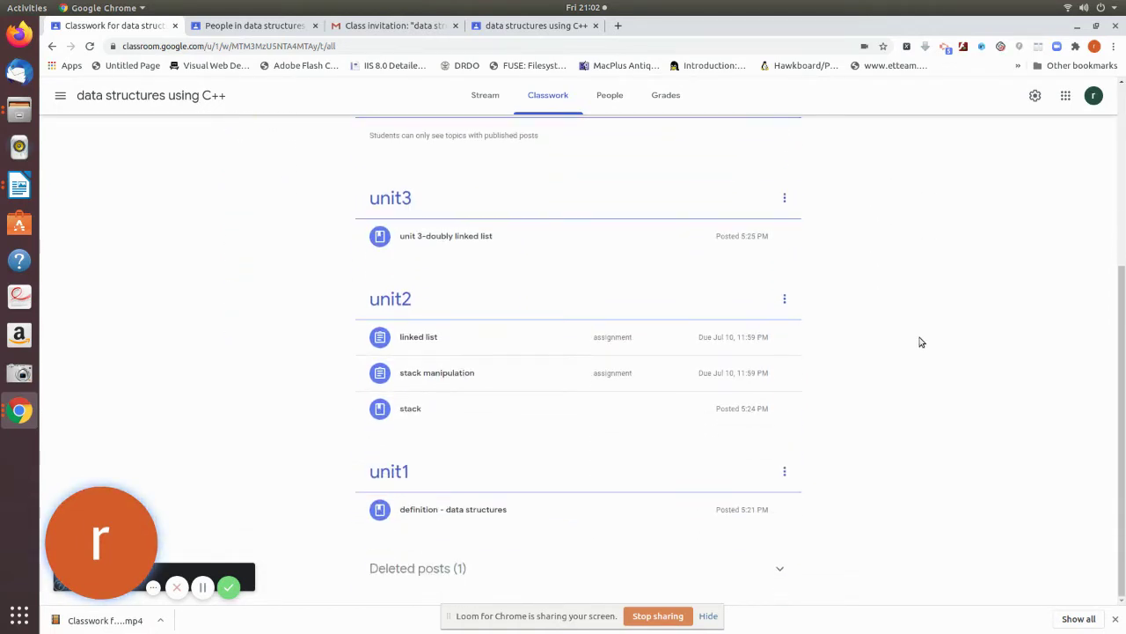
click(467, 335)
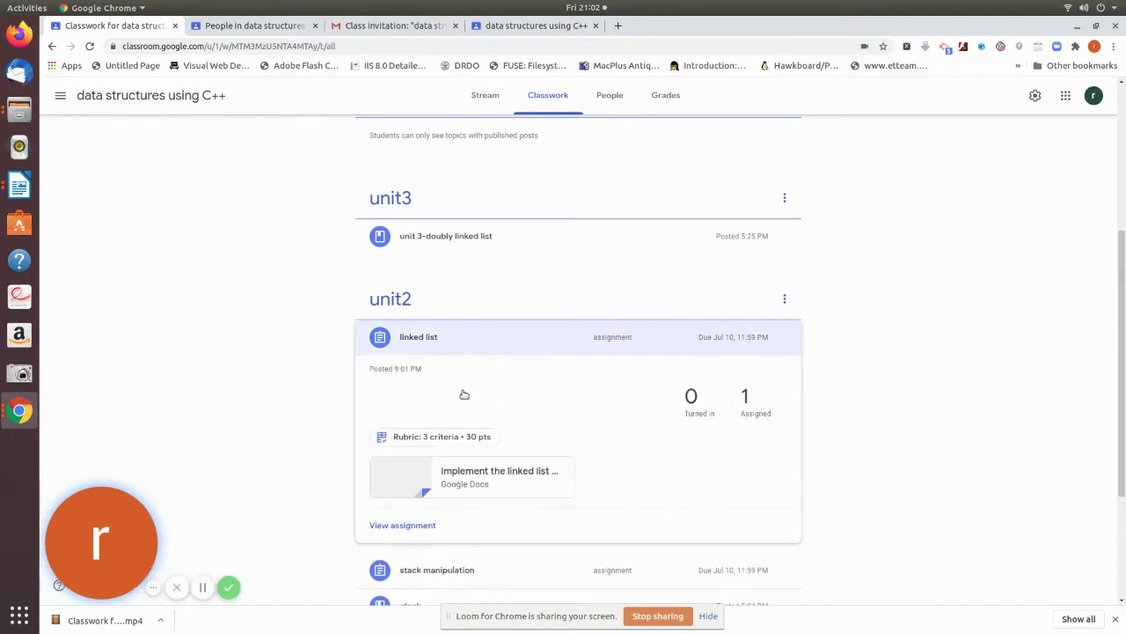
click(489, 345)
click(488, 344)
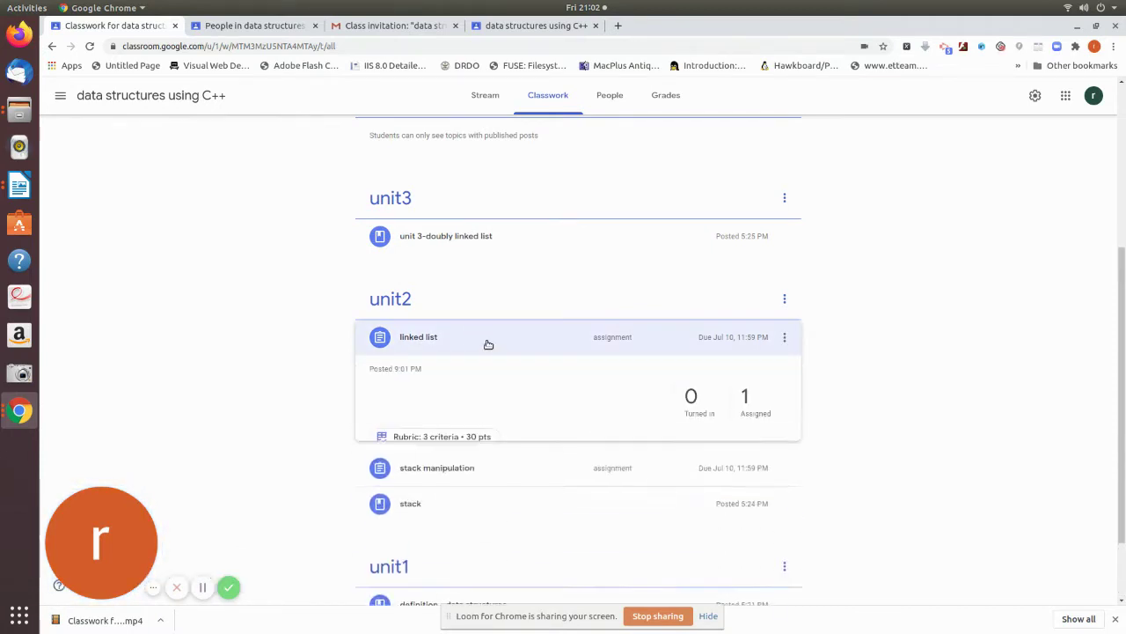
click(392, 532)
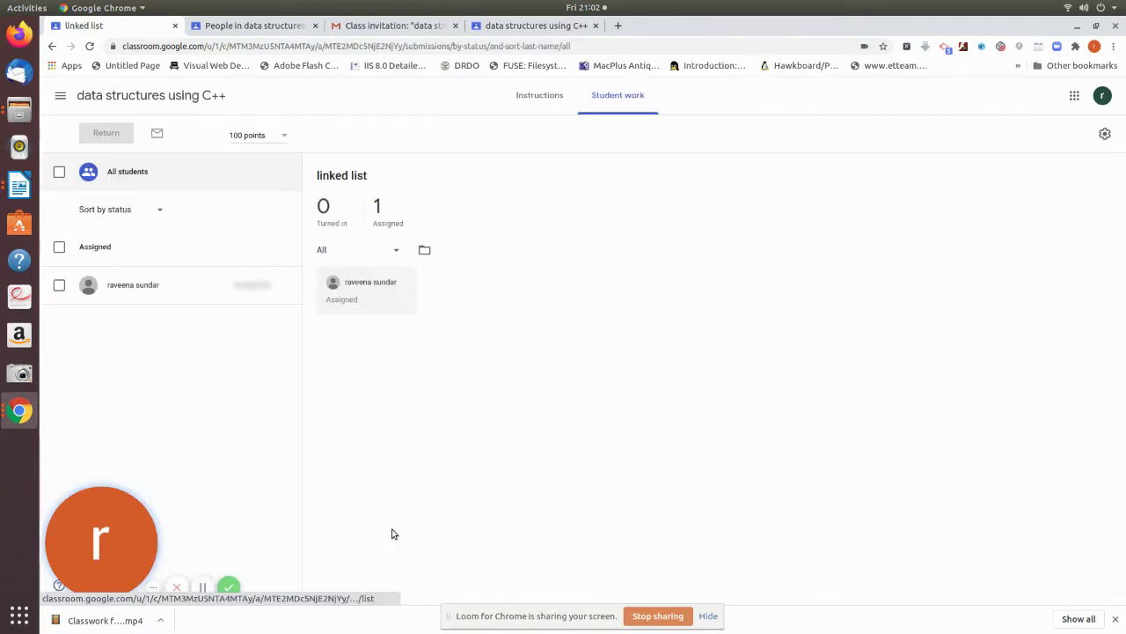
Step: Go to the class stream and check the post for the linked list assignment
click(170, 99)
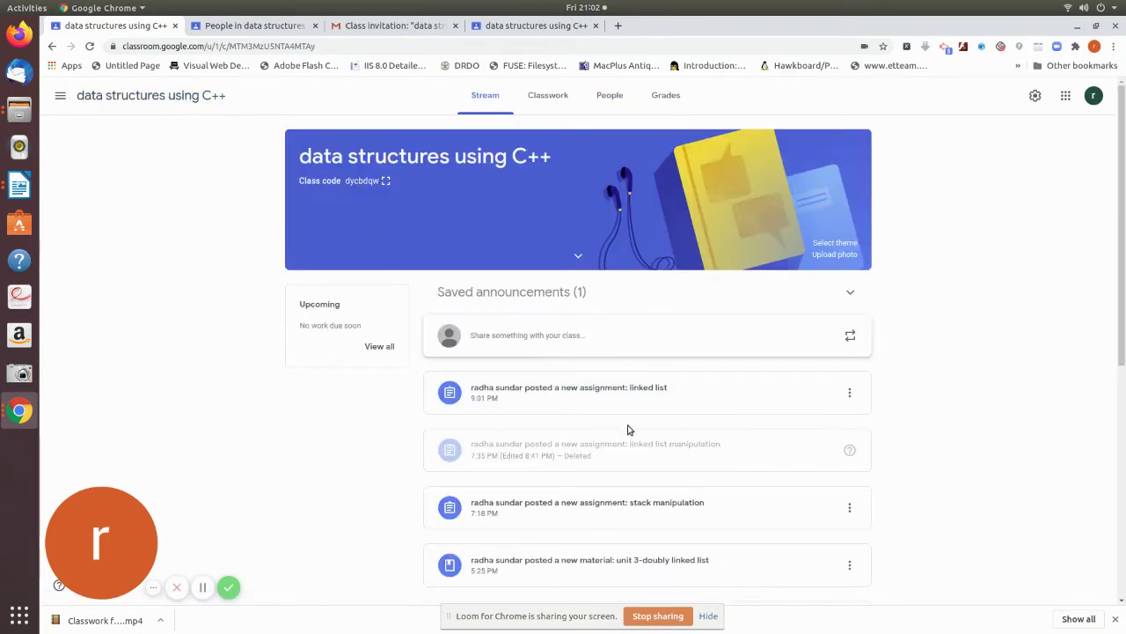
scroll(628, 430, down, 1)
scroll(627, 430, up, 1)
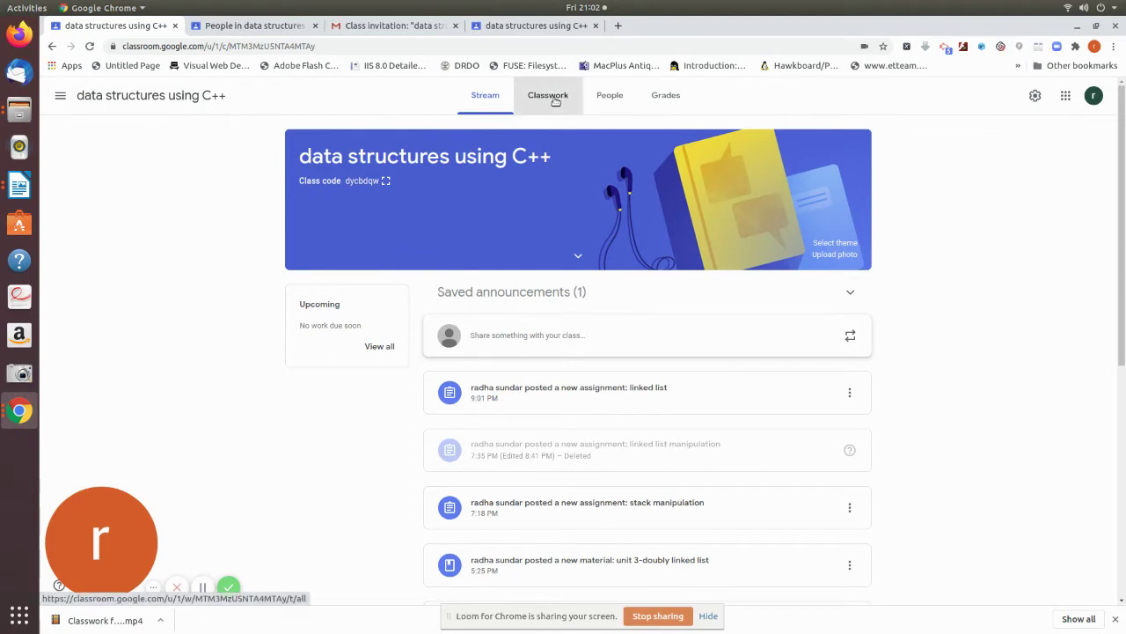
Step: Open the linked list assignment in the classwork for editing, review its settings and save it
click(552, 97)
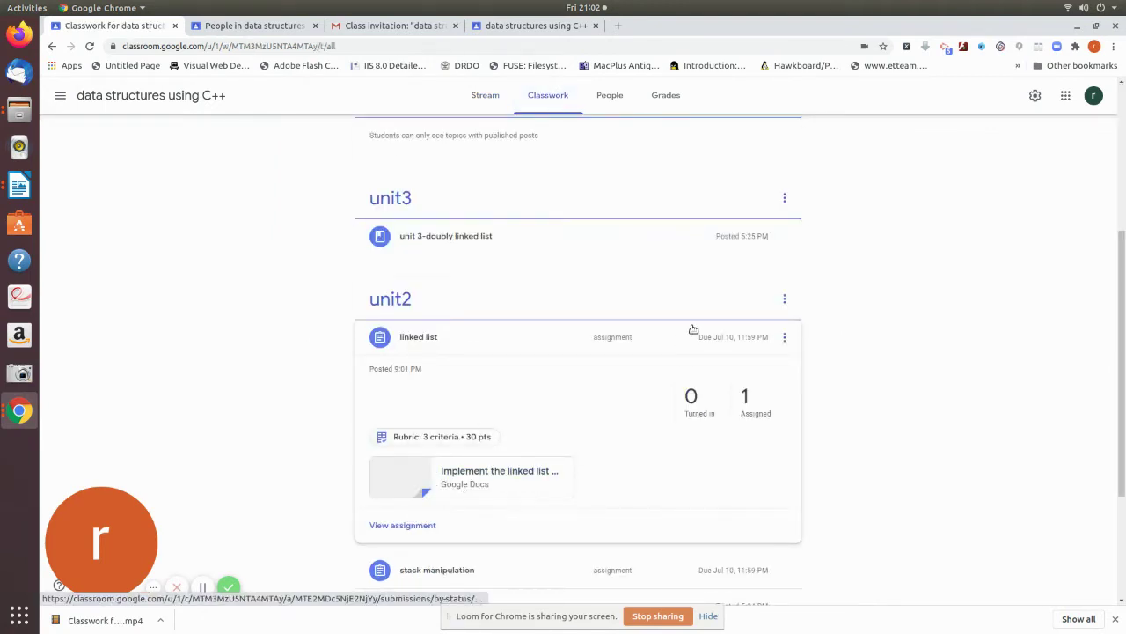
click(785, 340)
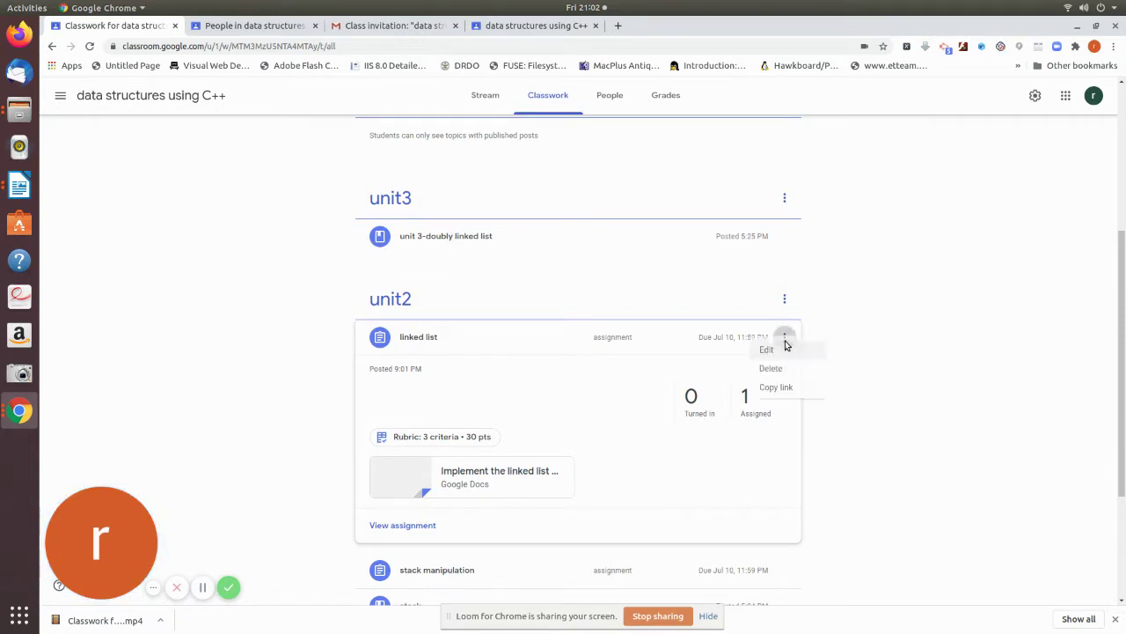
click(759, 364)
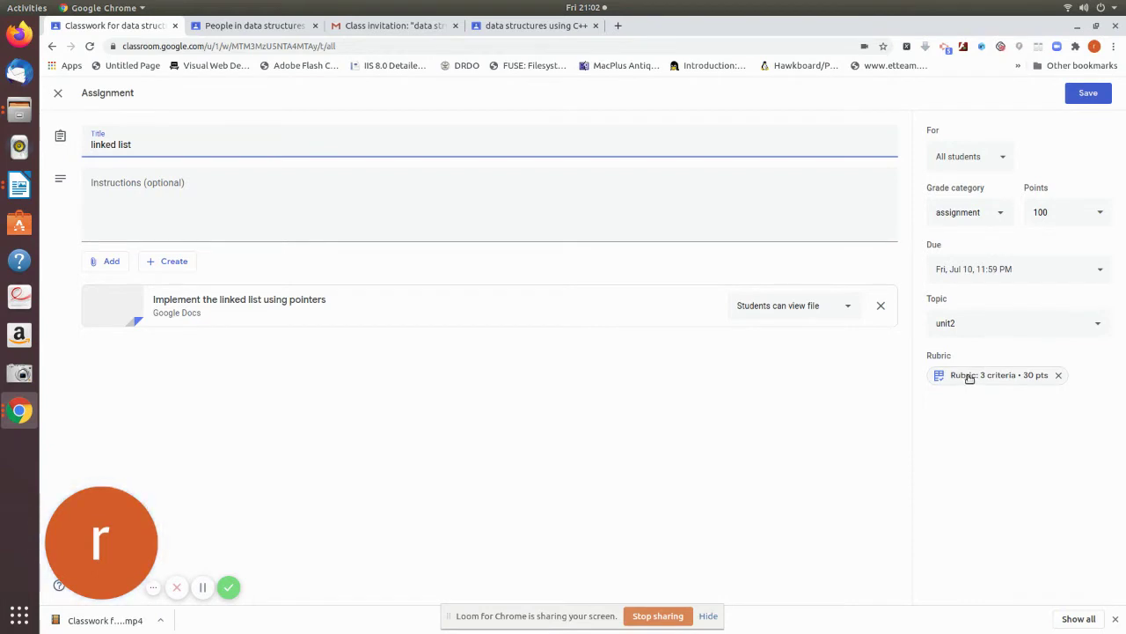
click(1081, 99)
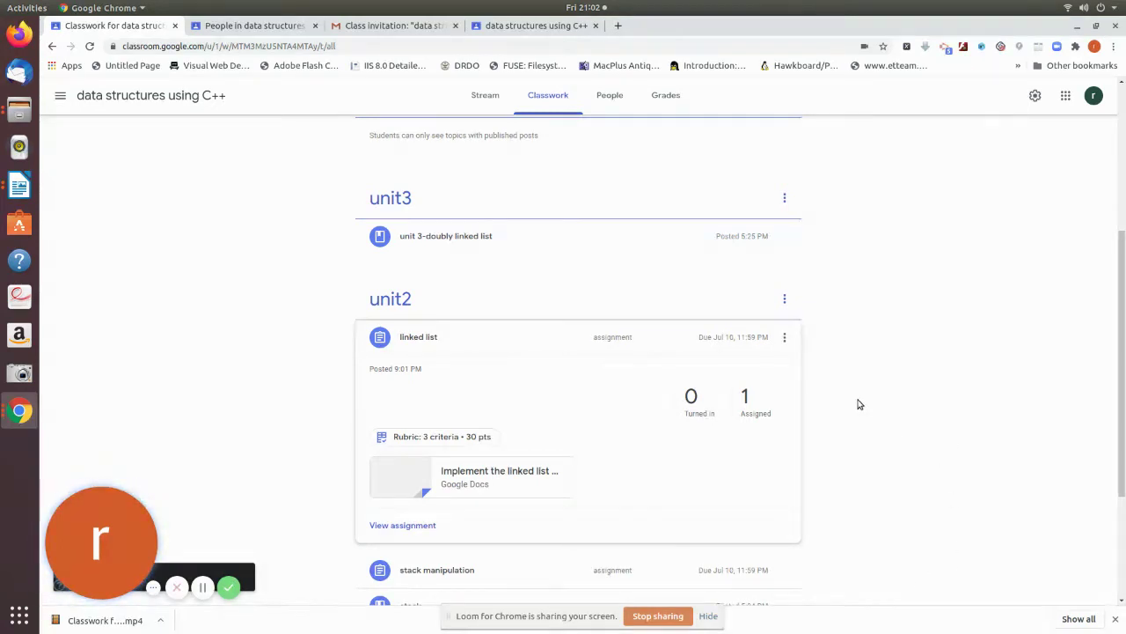
Step: Switch to the student's class tab, check the stream and classwork, and open the full linked list assignment under unit2
click(540, 28)
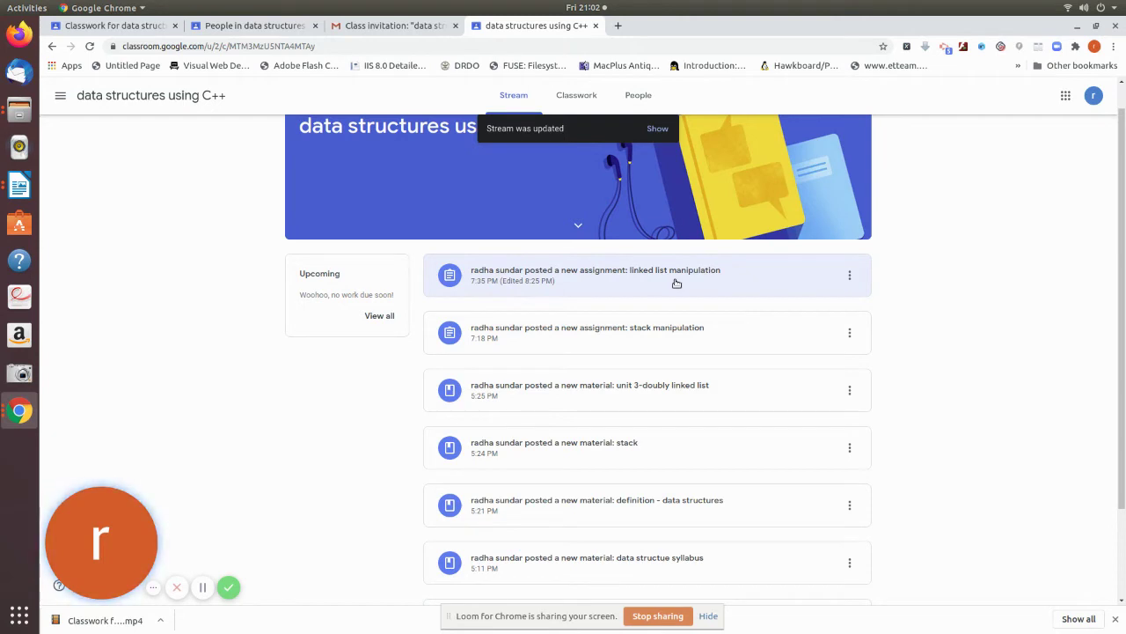
click(570, 100)
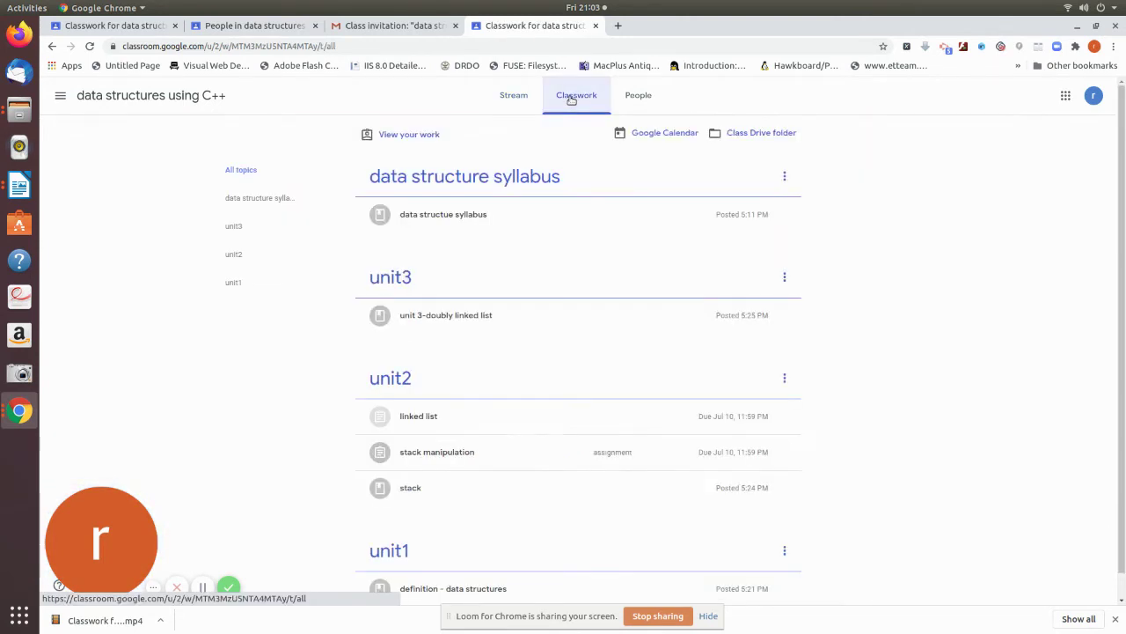
click(508, 106)
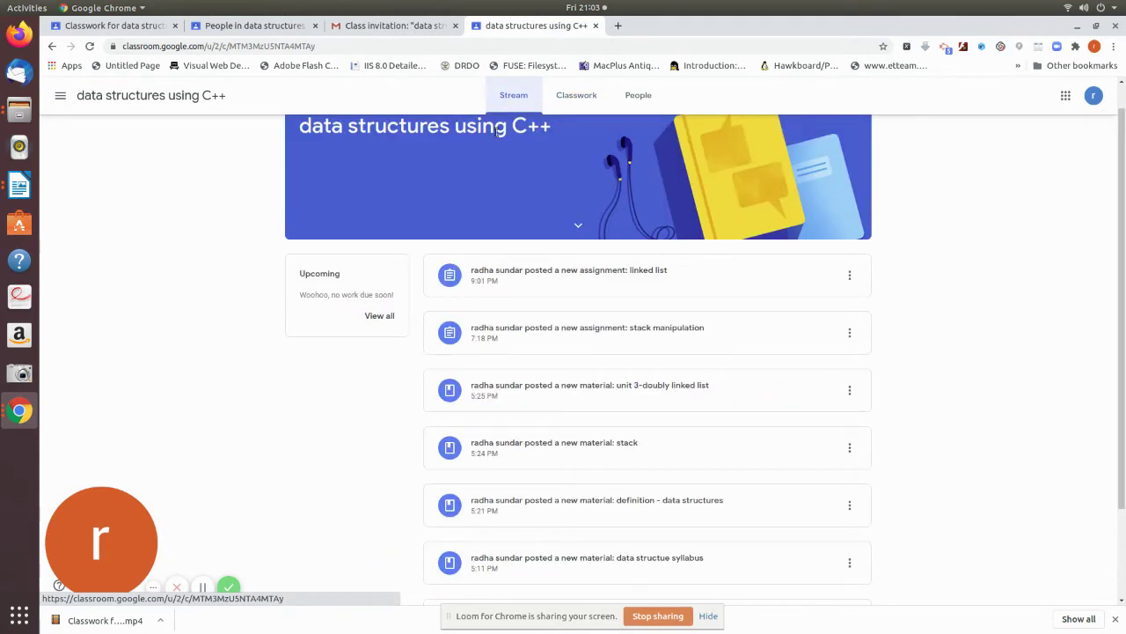
click(593, 94)
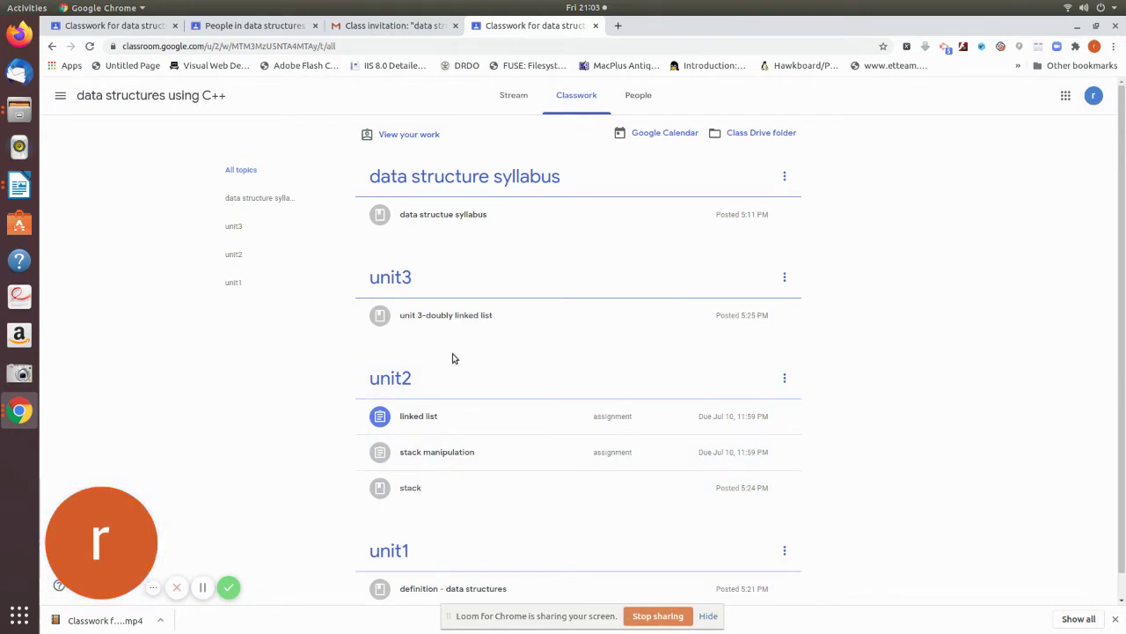
click(481, 422)
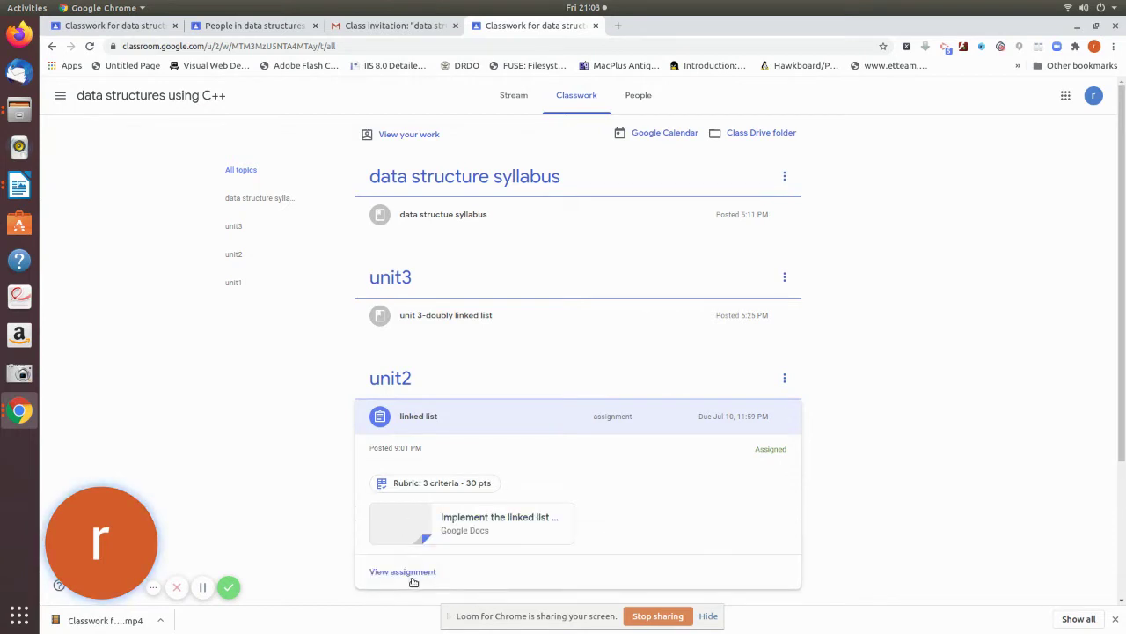
click(407, 572)
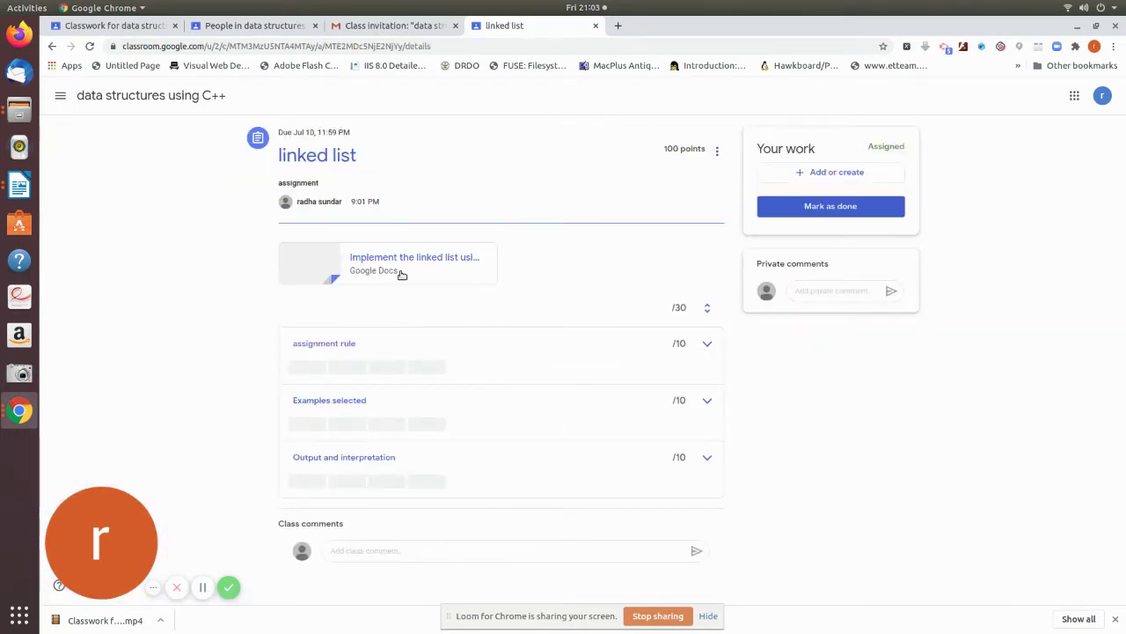
Step: Expand the assignment rule, Examples selected and Output and interpretation rubric criteria and review their rating levels
click(345, 344)
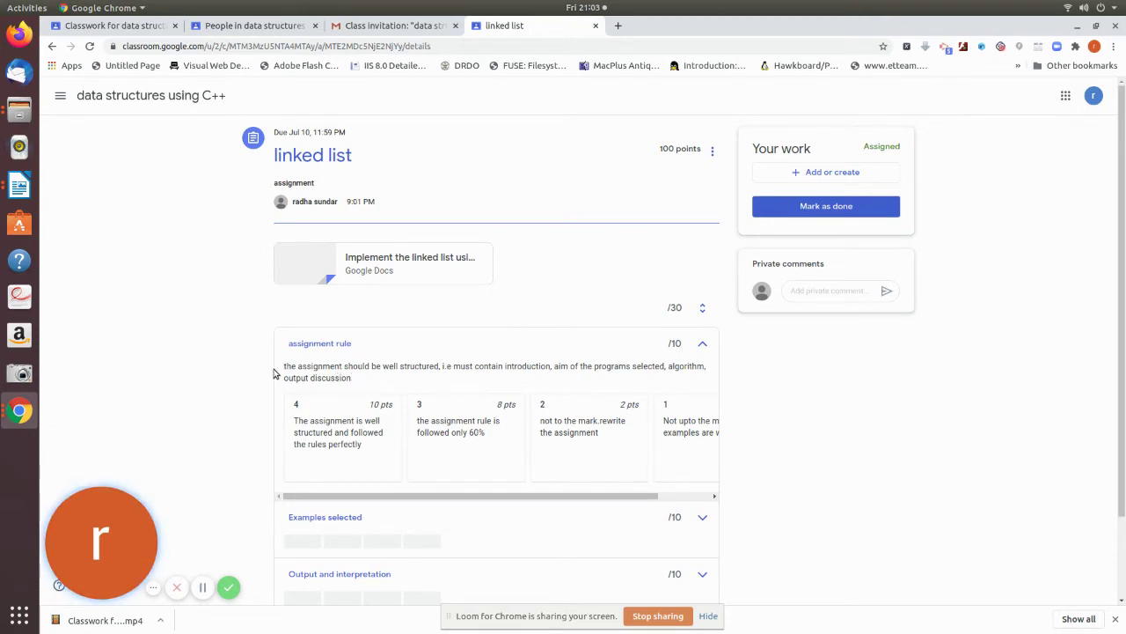
click(326, 519)
scroll(393, 525, down, 2)
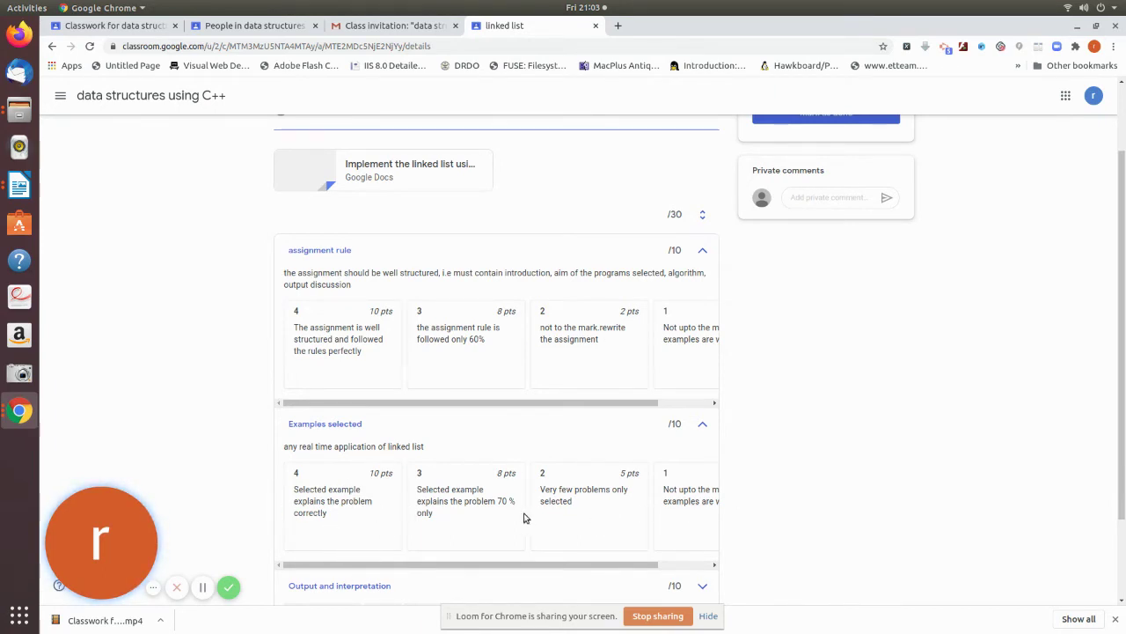
scroll(523, 516, down, 3)
click(368, 483)
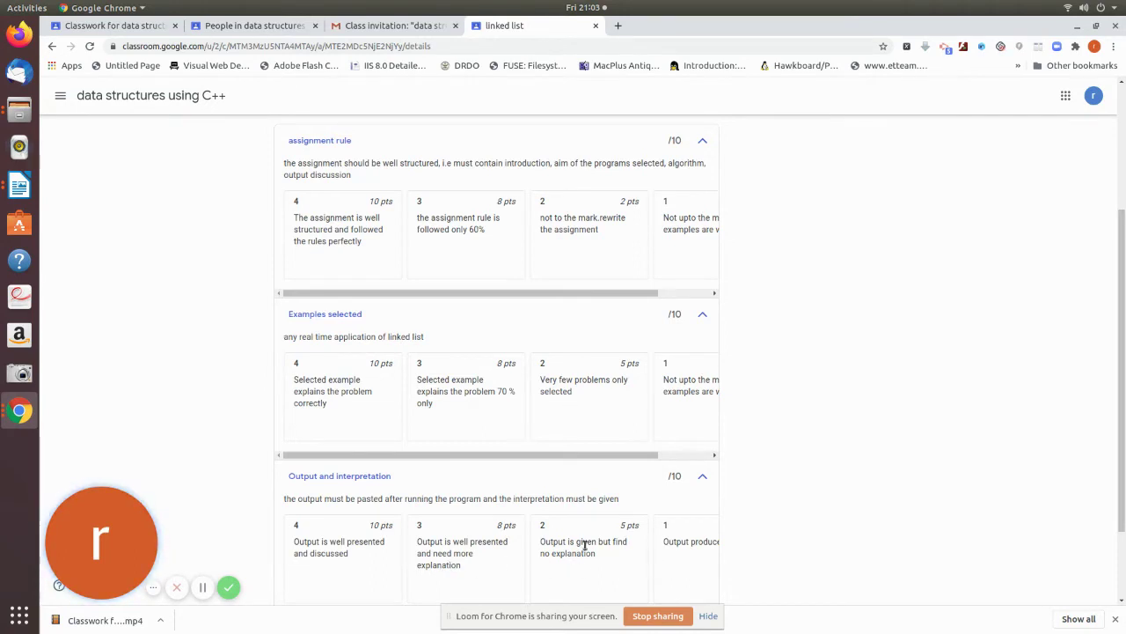
scroll(584, 546, down, 2)
scroll(585, 546, up, 1)
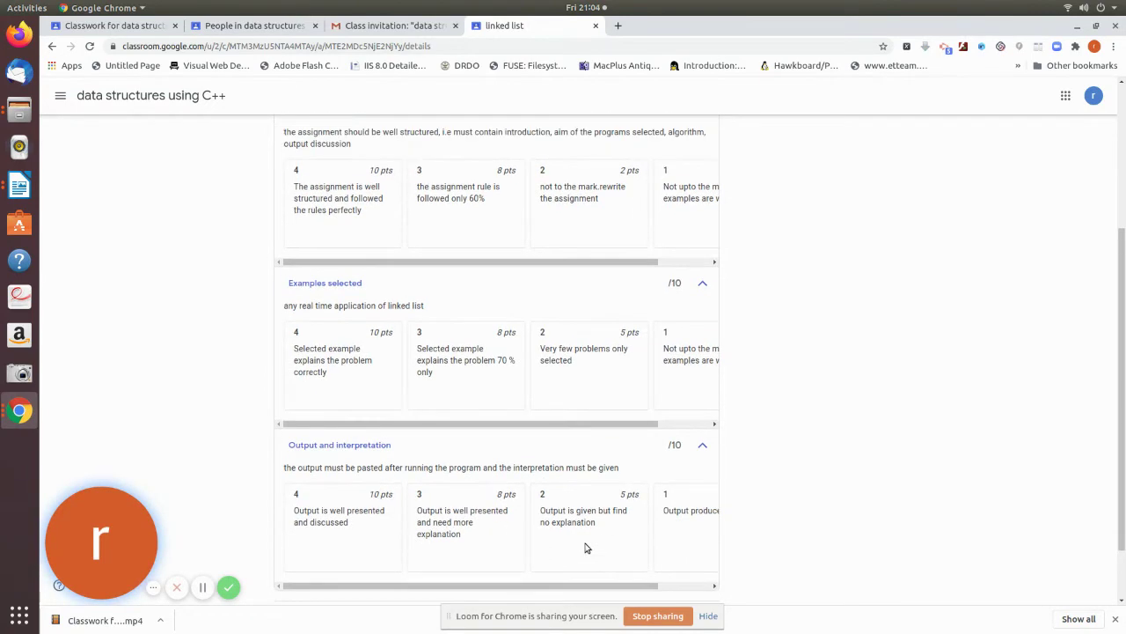
scroll(586, 546, down, 2)
scroll(587, 546, up, 5)
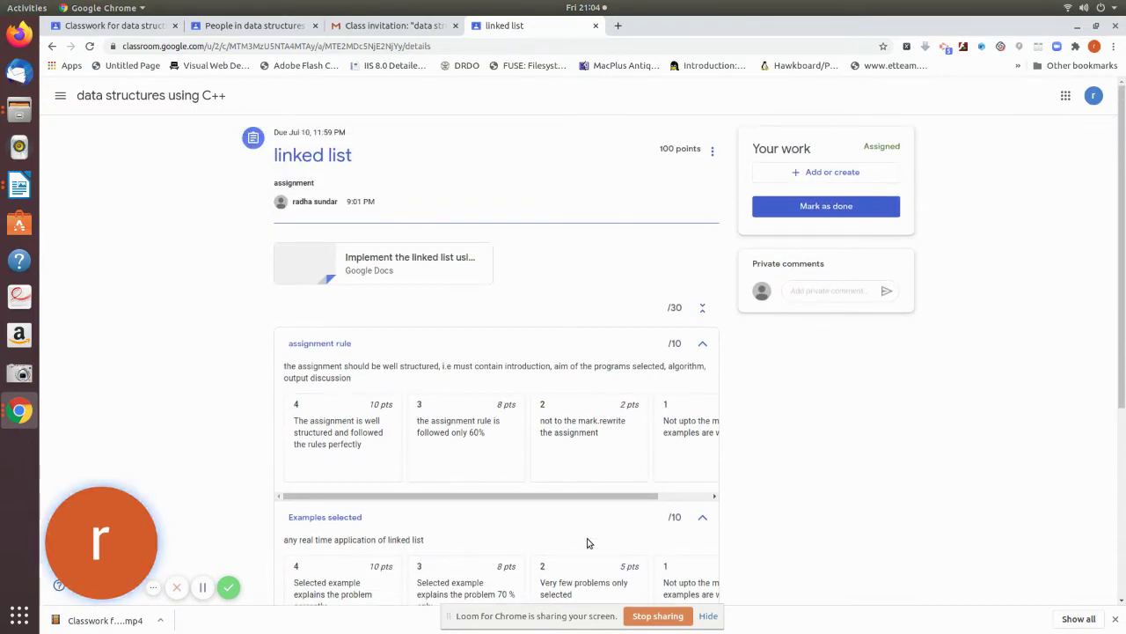
Step: Upload assignment3.pdf from the device as the student's work for the linked list assignment and turn it in
click(820, 171)
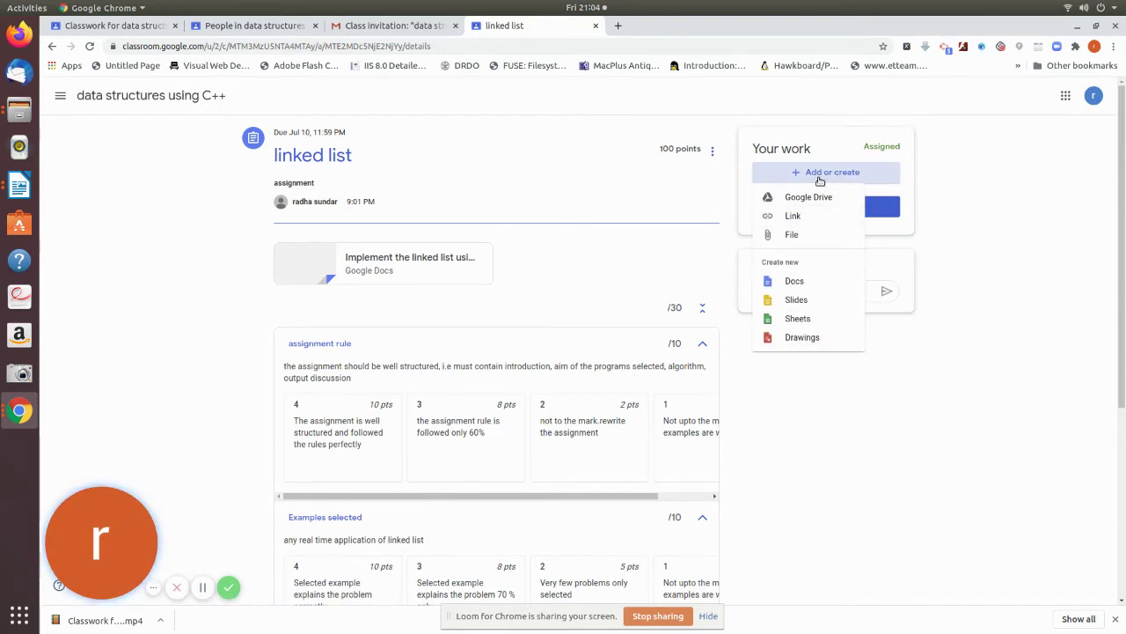
click(792, 236)
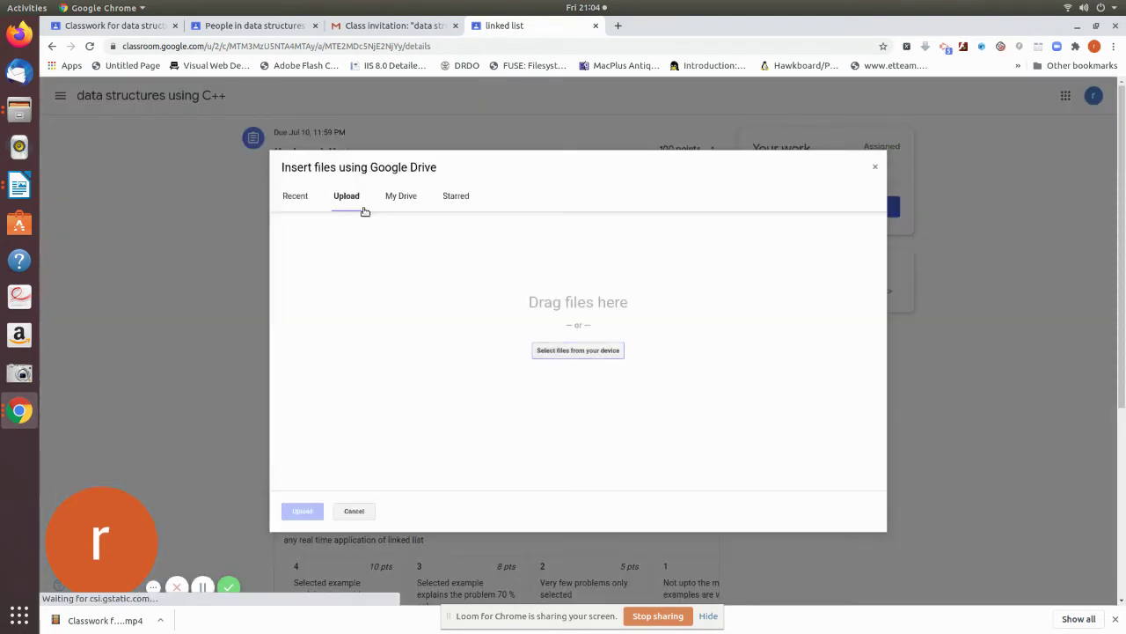
click(569, 351)
click(396, 363)
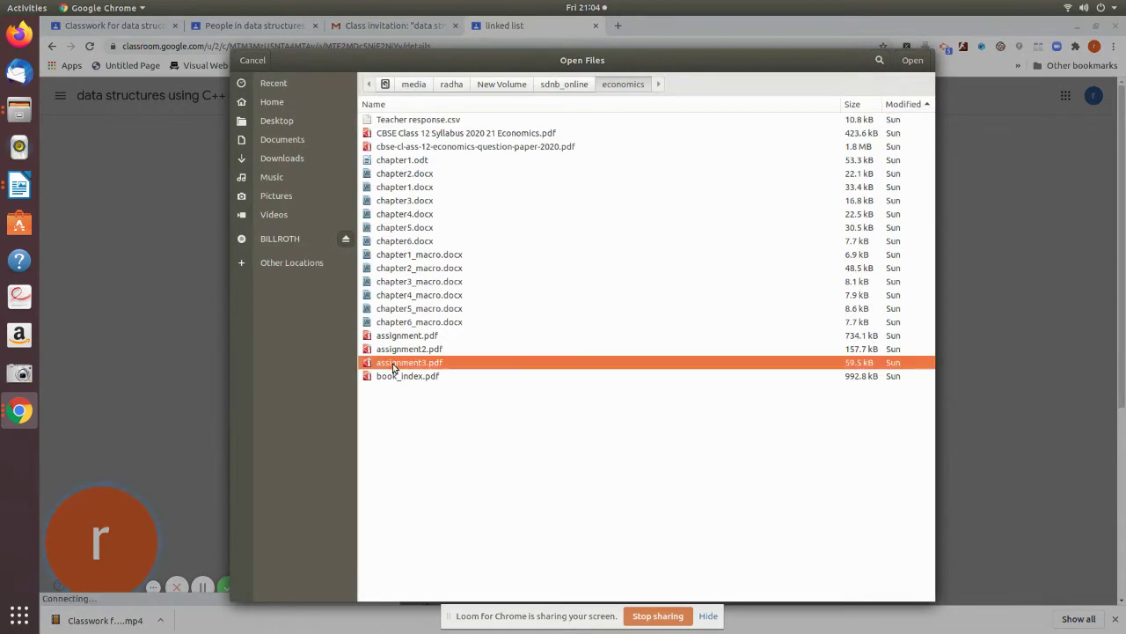
click(912, 61)
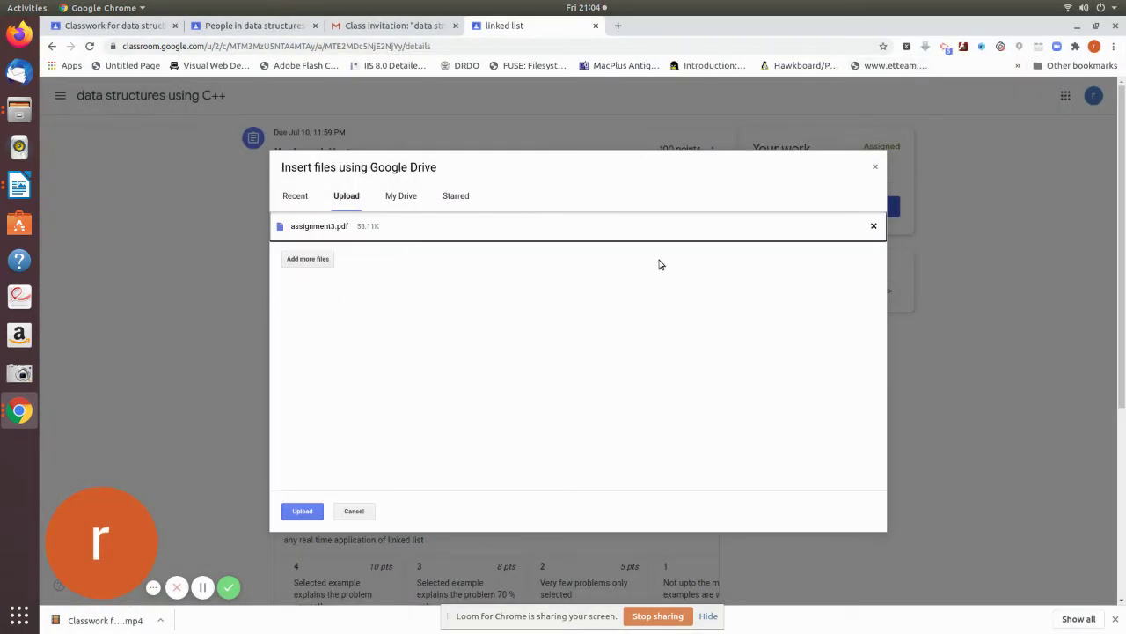
click(302, 511)
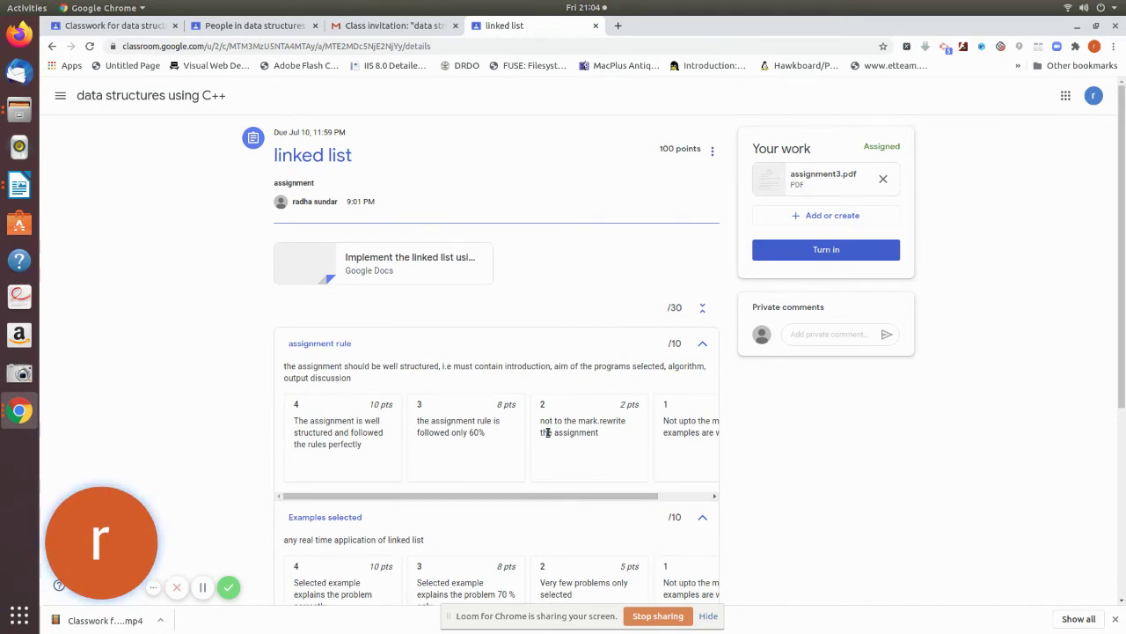
click(824, 254)
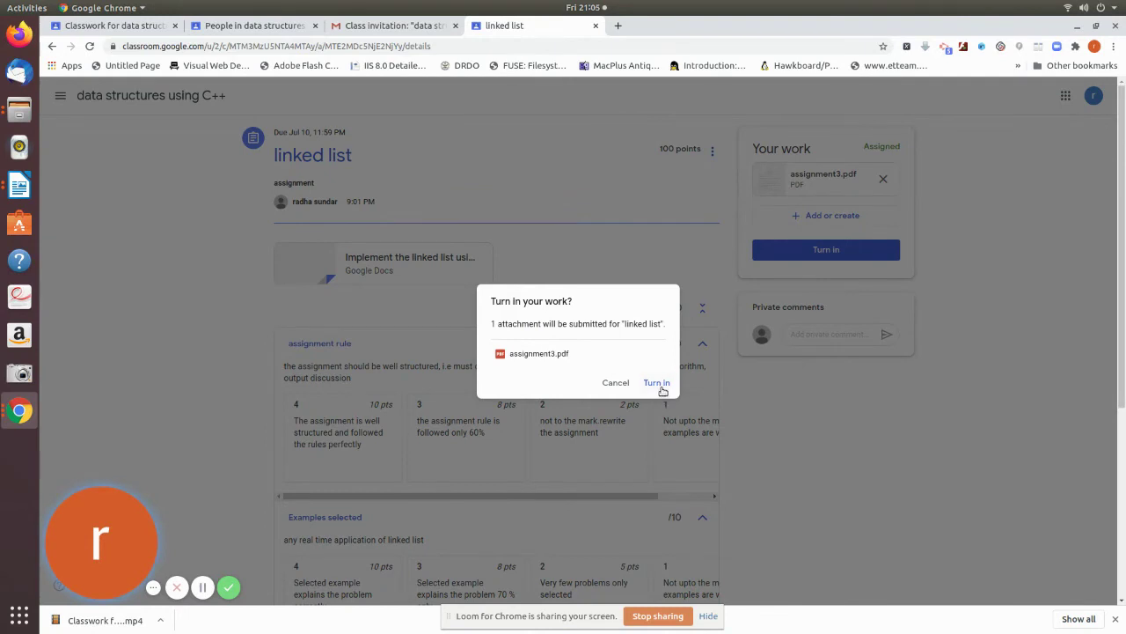
click(659, 384)
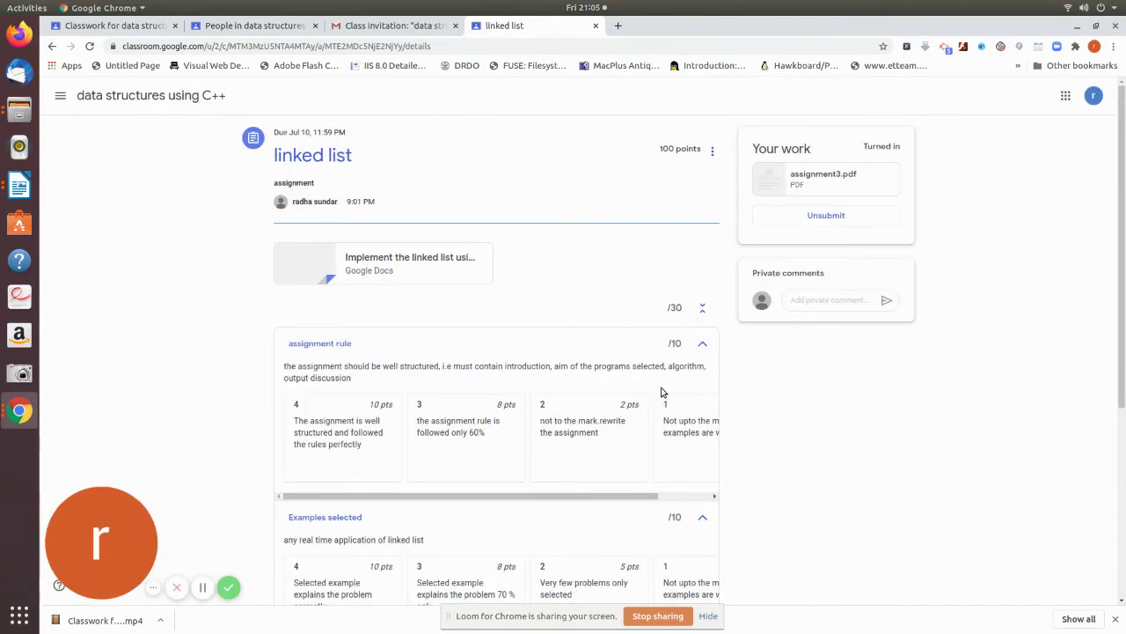
Step: Switch back to the teacher's class tab and open the student's submitted assignment3.pdf for the linked list assignment
click(124, 29)
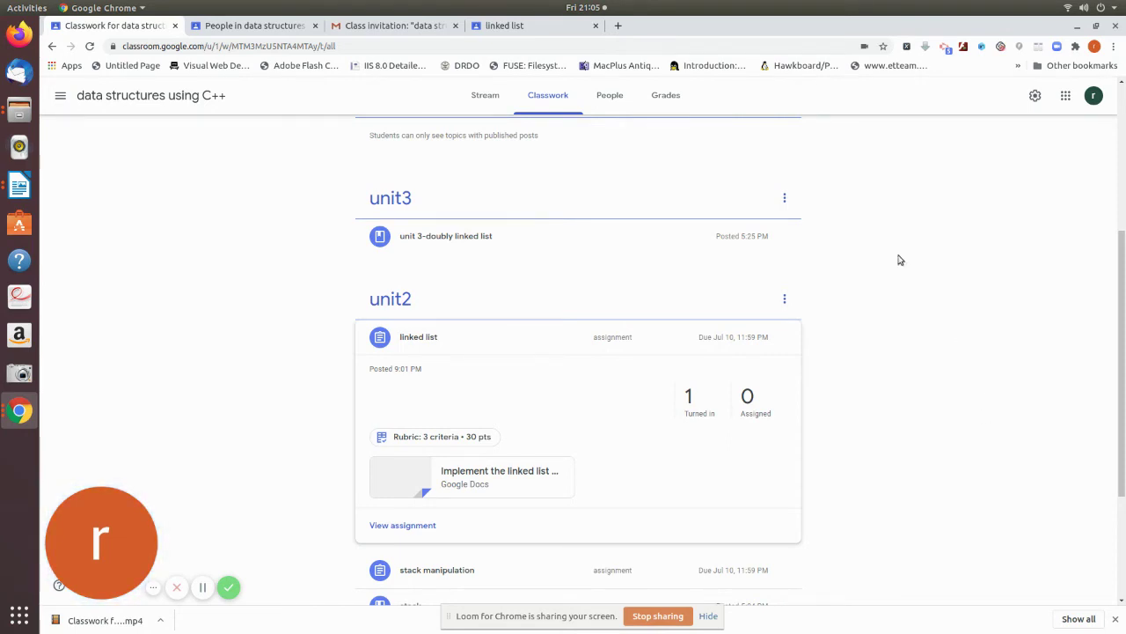
click(611, 98)
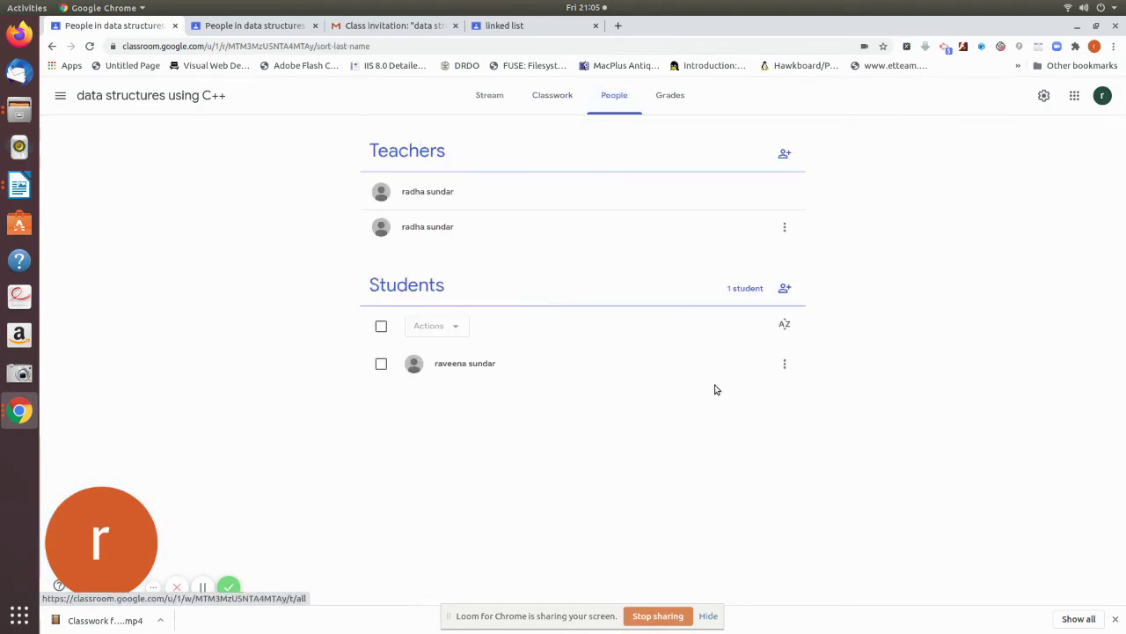
click(670, 104)
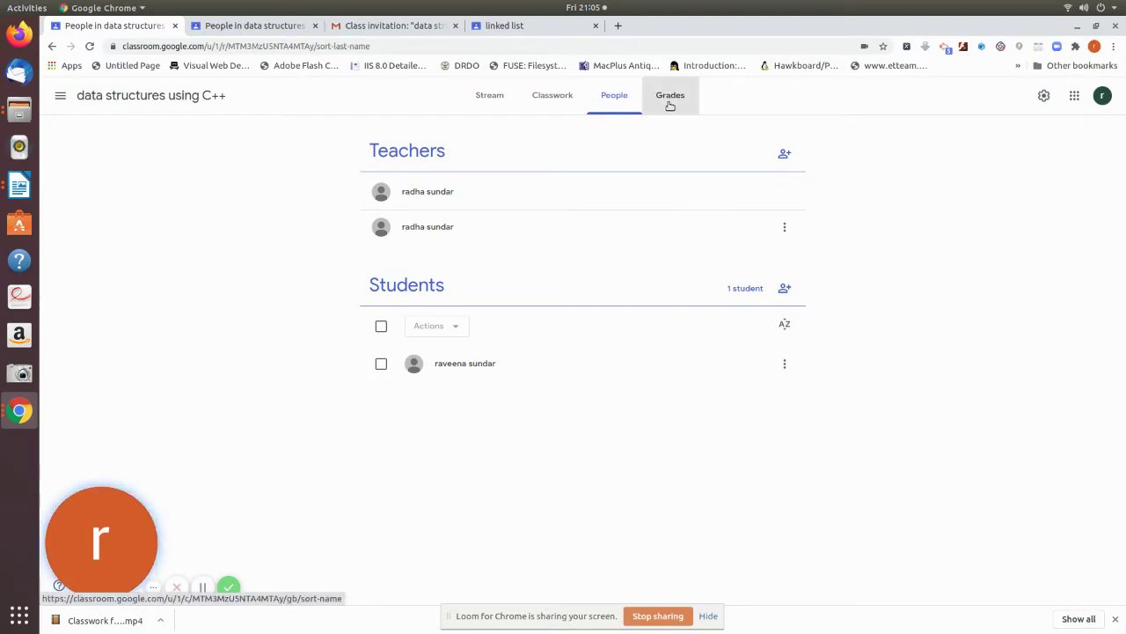
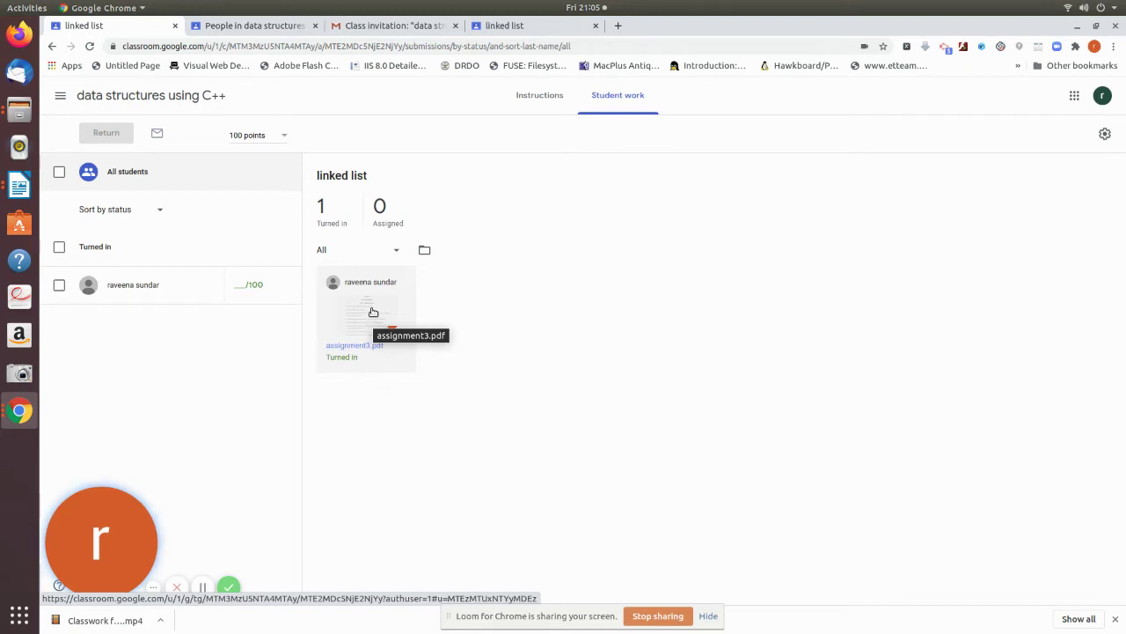
click(374, 312)
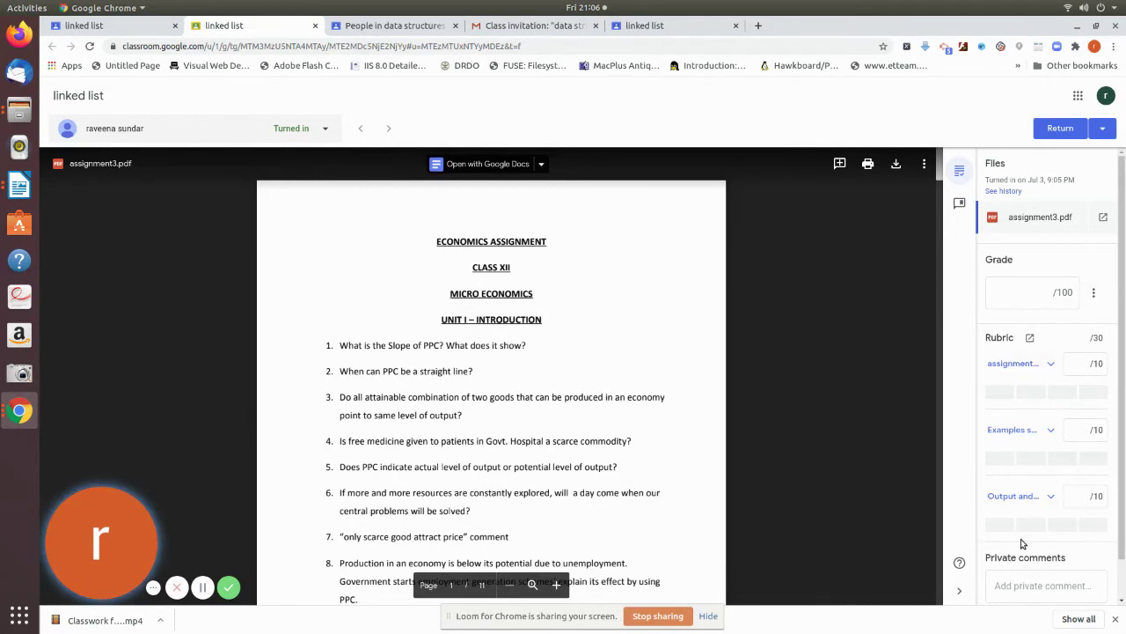
Step: Preview the Output and interpretation rating levels, then rate the assignment rule criterion at level 4 (10 pts) for the submission
click(1046, 498)
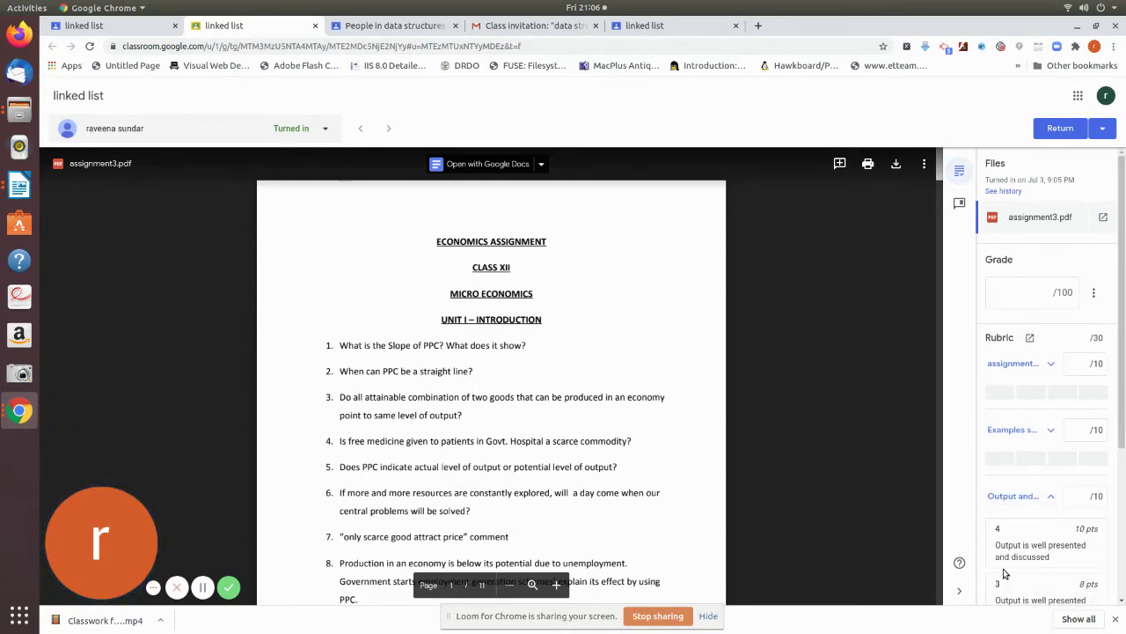
click(1031, 498)
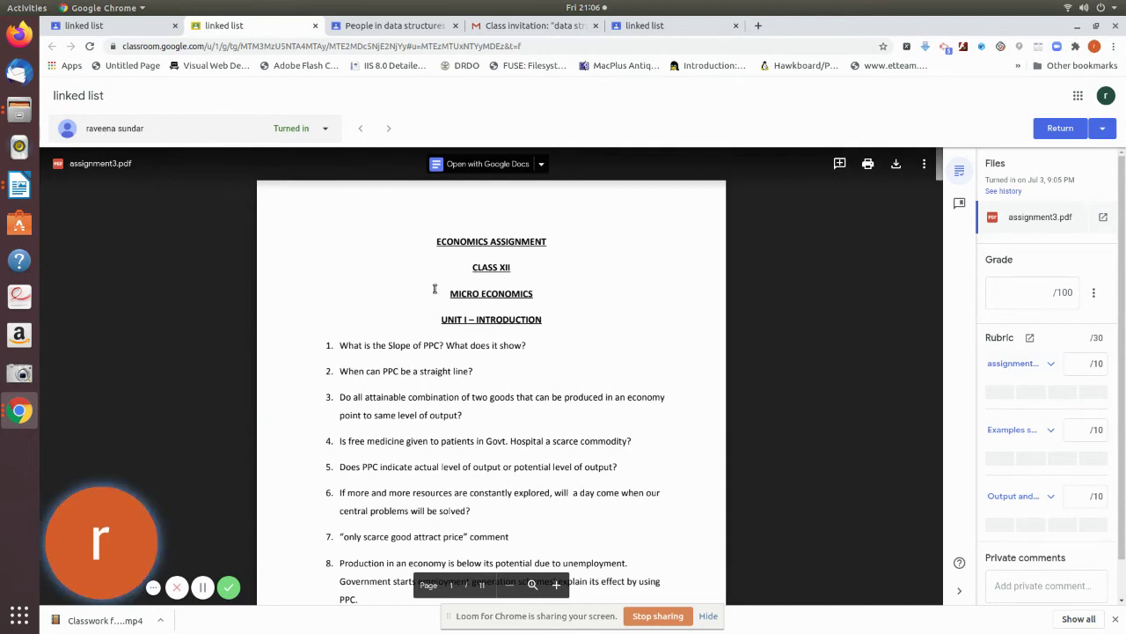
click(1039, 367)
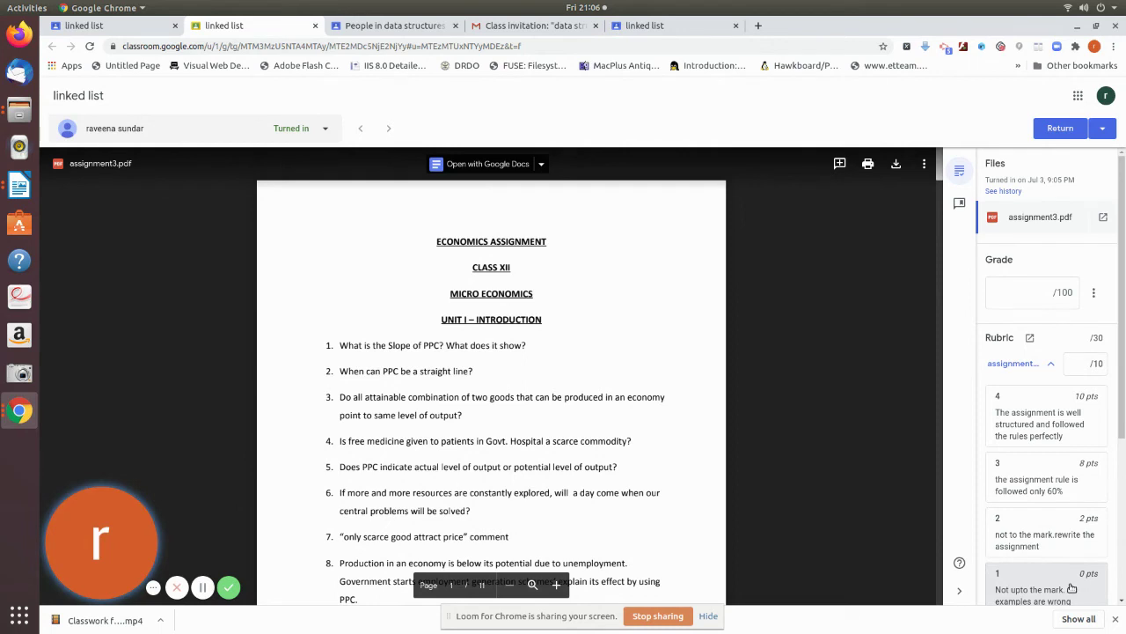
click(1030, 437)
scroll(1071, 520, down, 1)
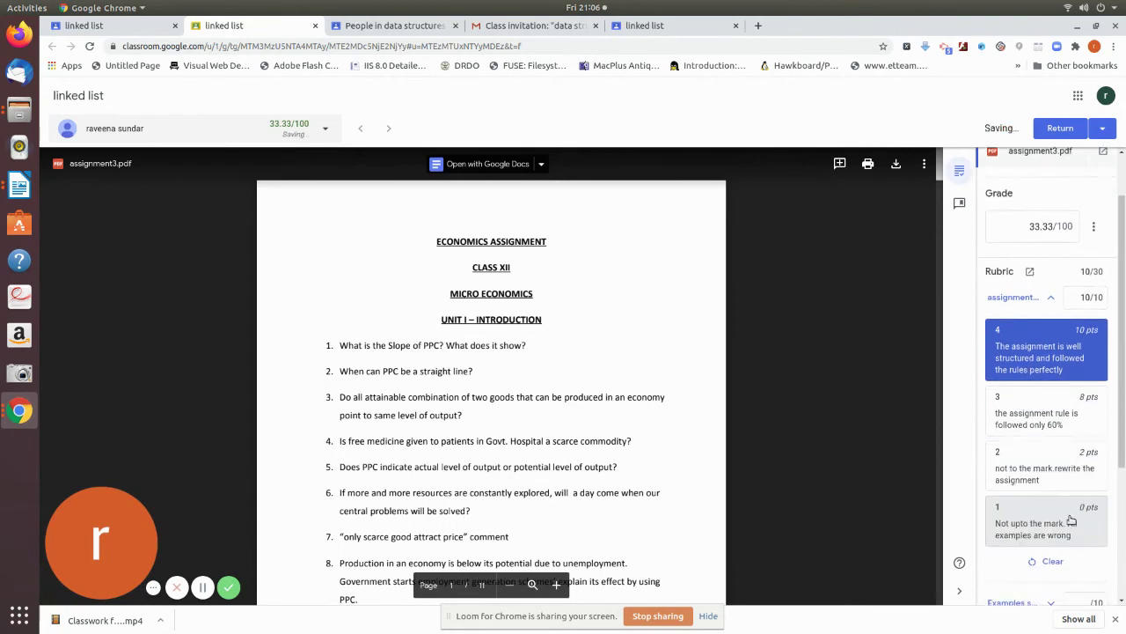
scroll(1071, 520, down, 3)
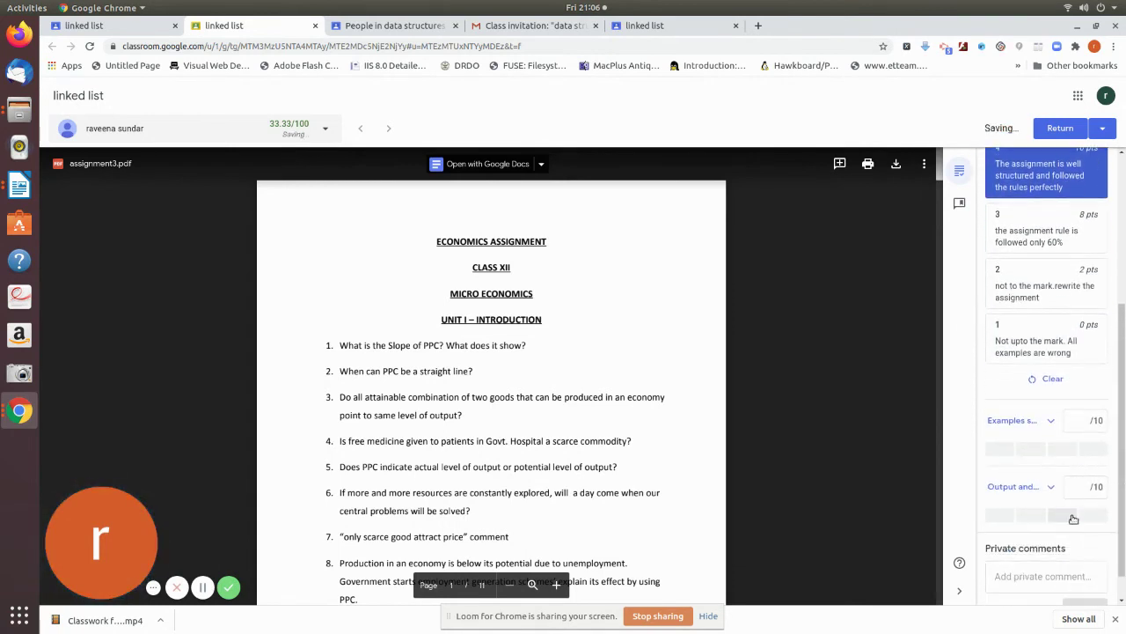
scroll(1073, 519, up, 5)
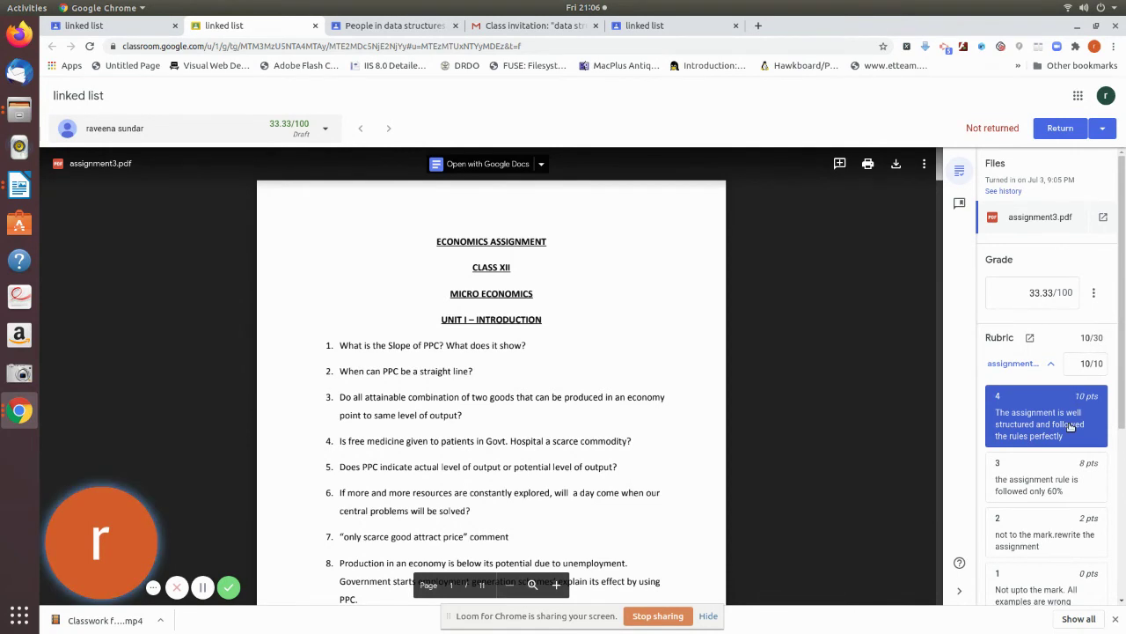
Step: Rate both the Examples selected and the Output and interpretation criteria at level 3 (8 pts)
scroll(1069, 422, down, 5)
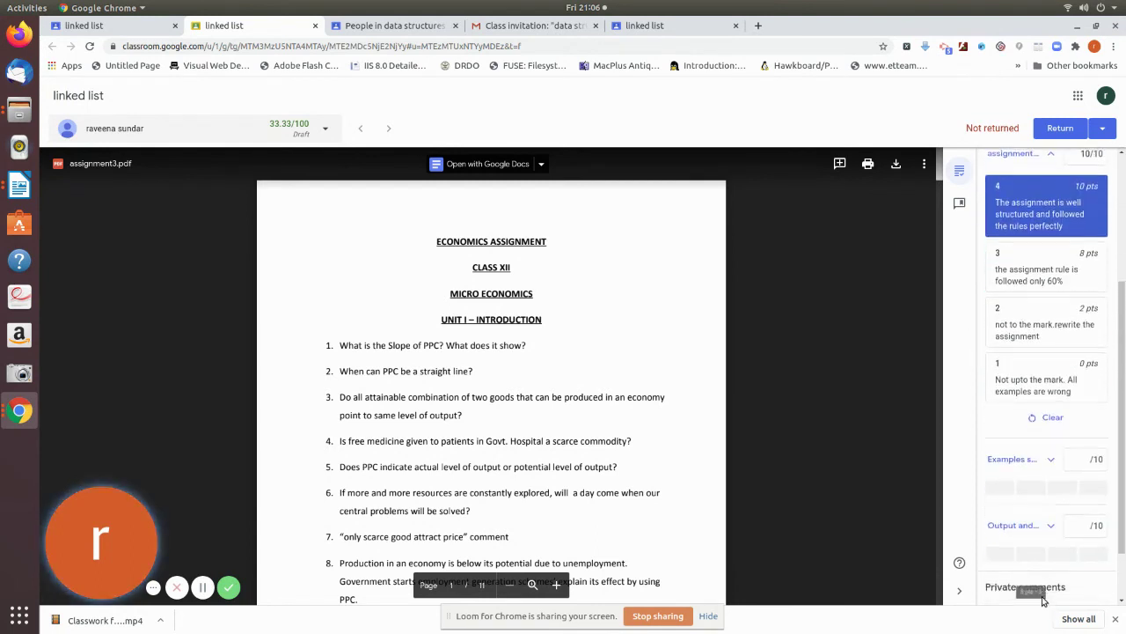
click(1037, 421)
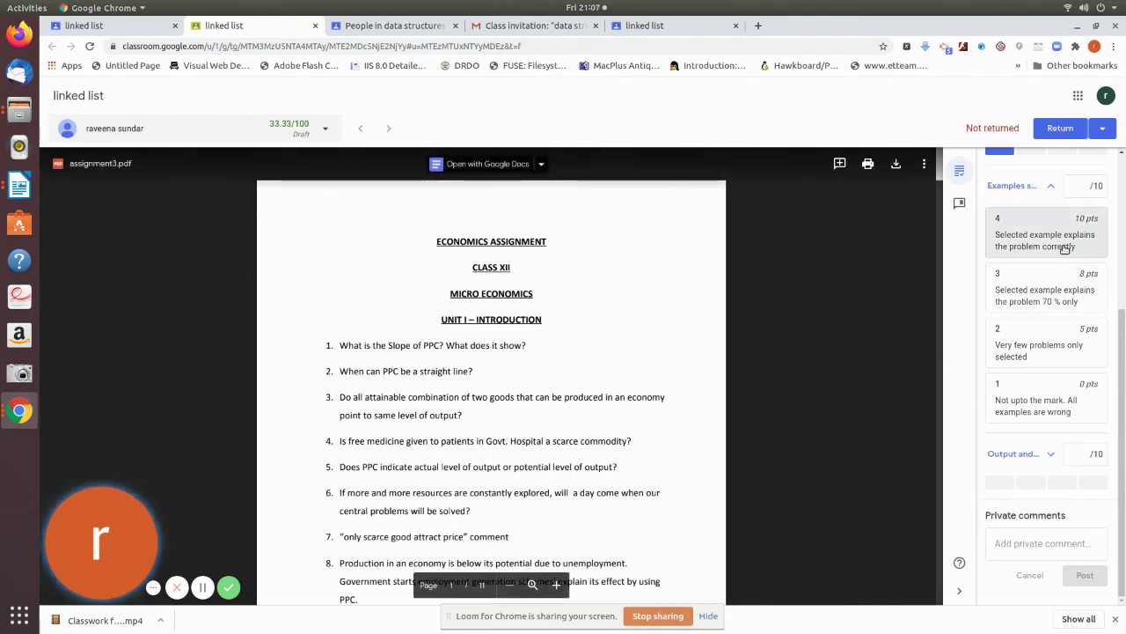
click(1055, 300)
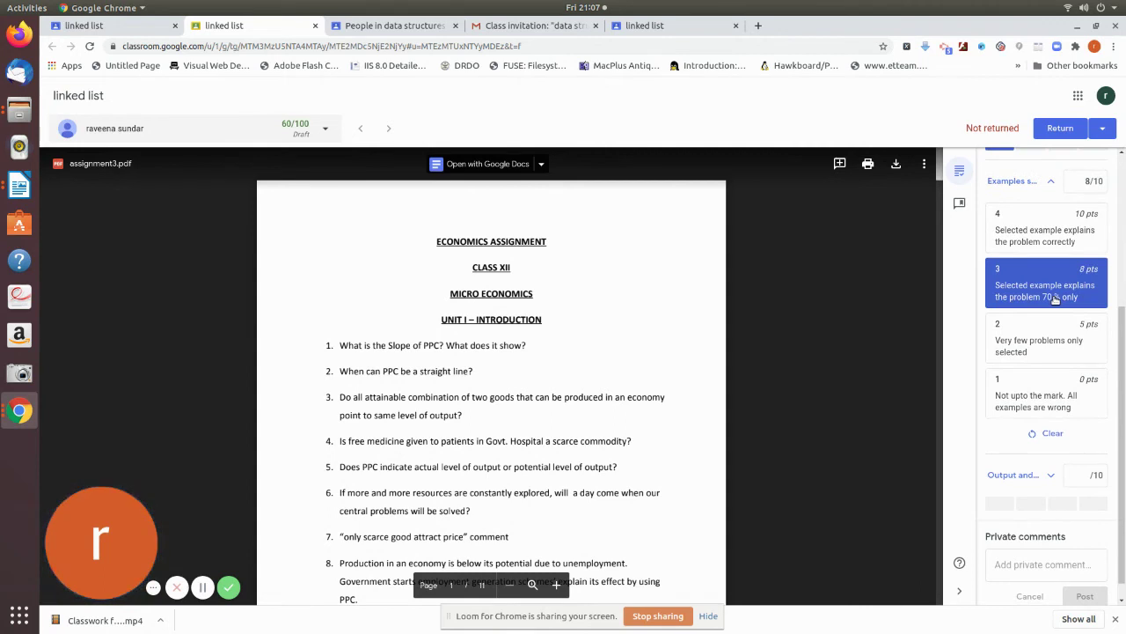
scroll(1077, 317, up, 2)
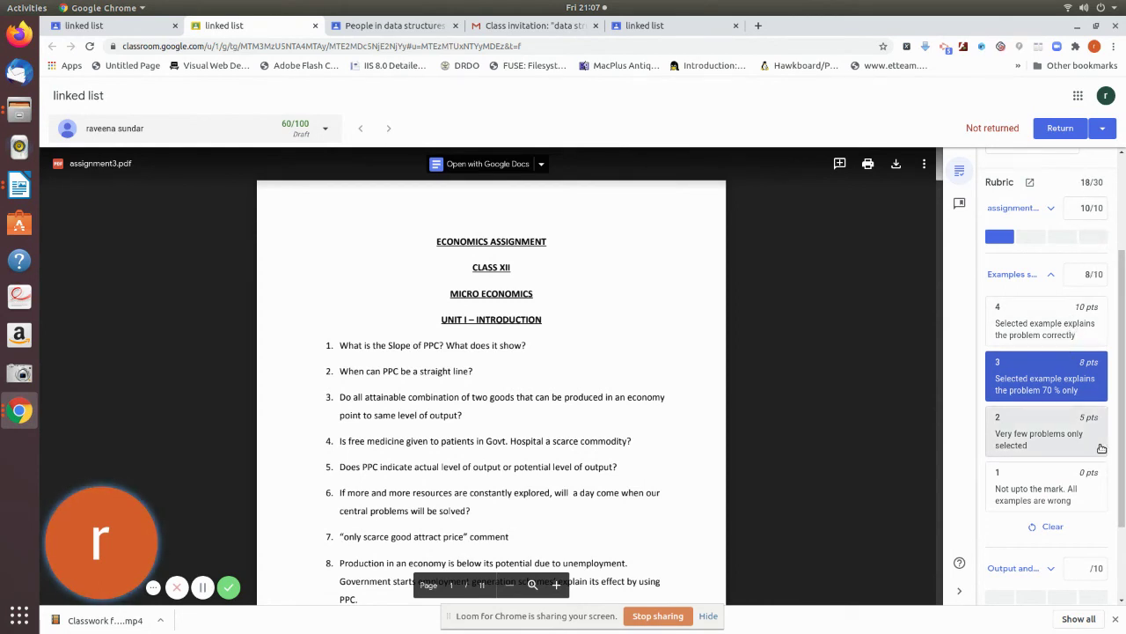
scroll(1096, 352, down, 3)
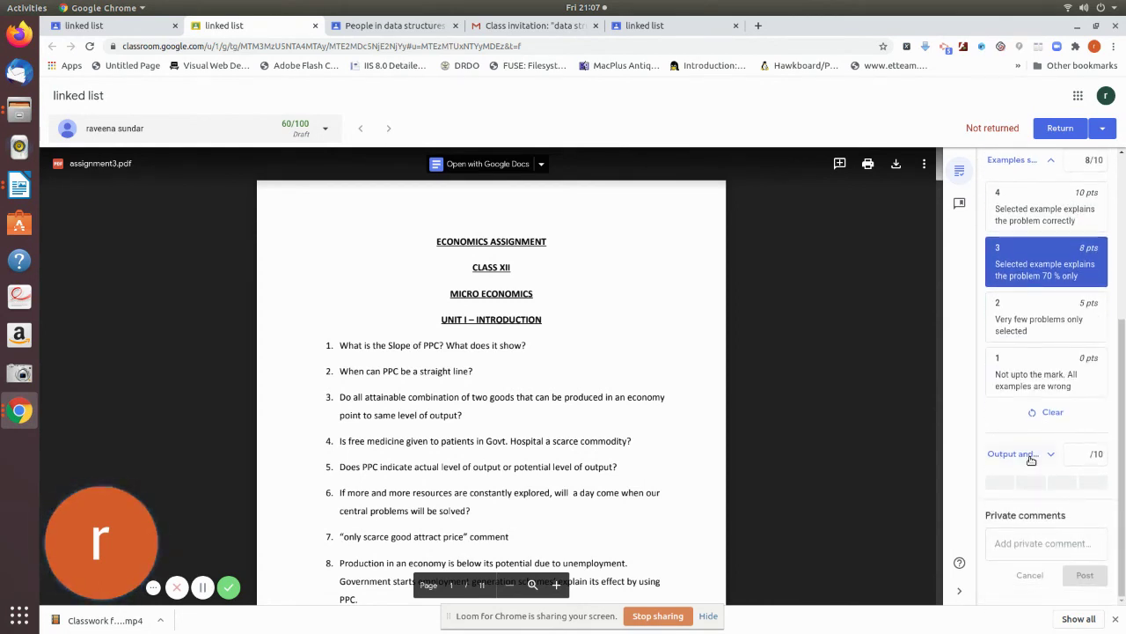
click(1030, 453)
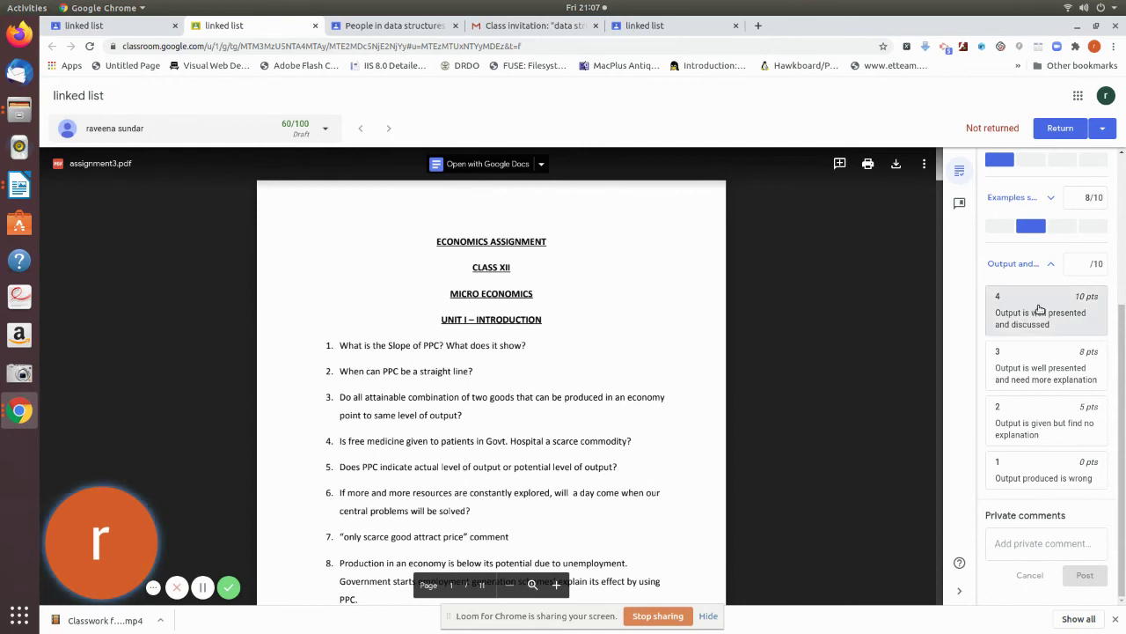
click(1036, 377)
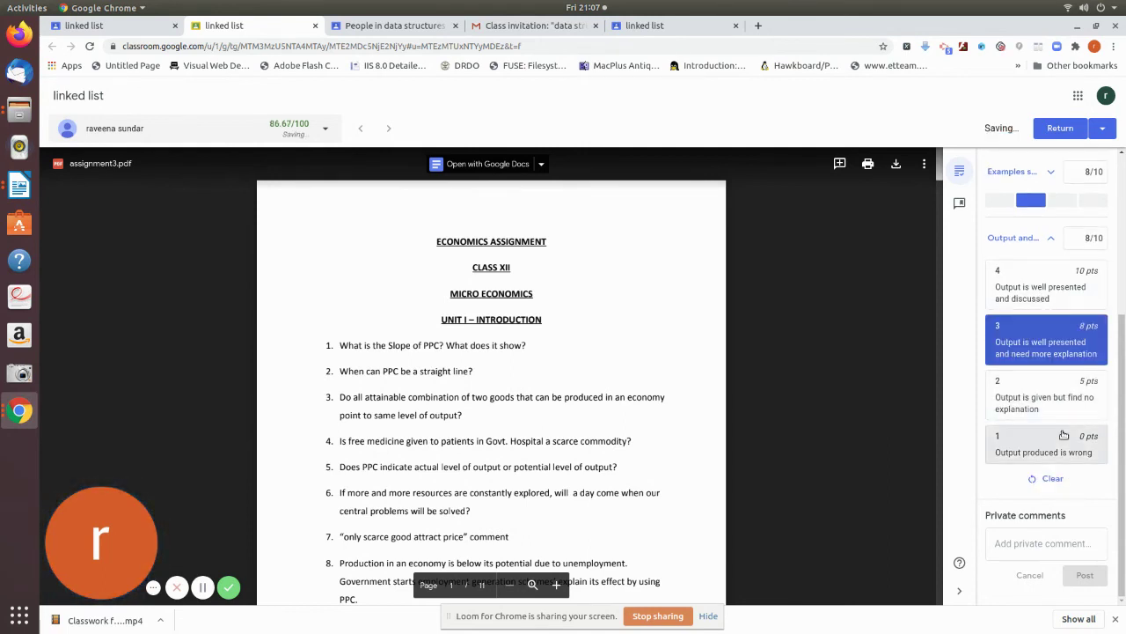
Step: Return the graded linked list submission to the student and confirm the return
scroll(1103, 254, up, 3)
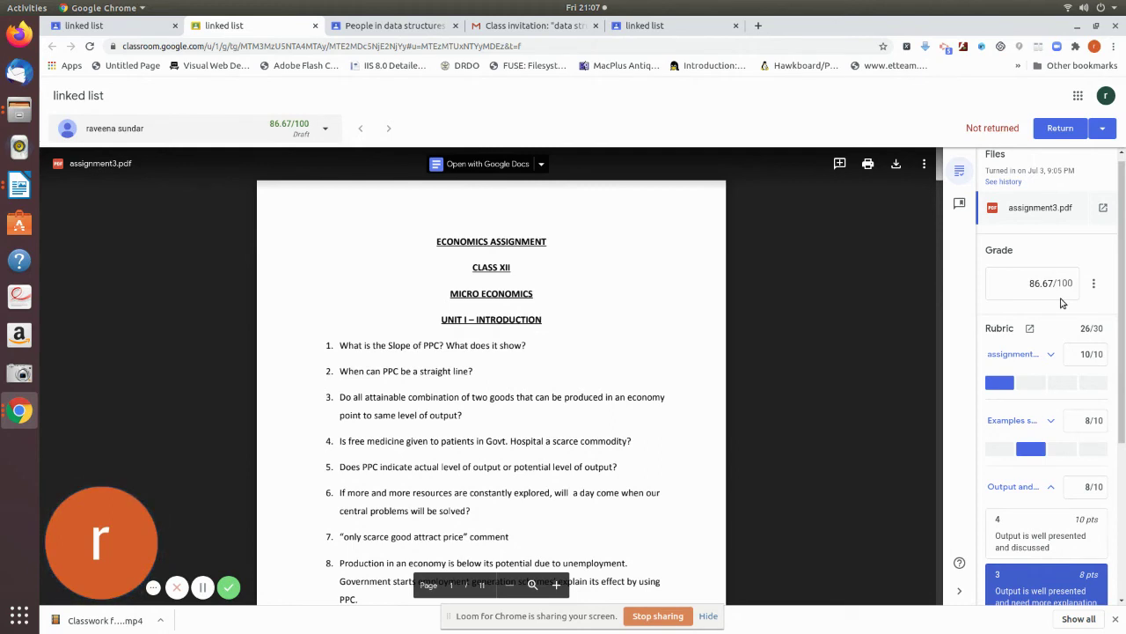
click(1048, 129)
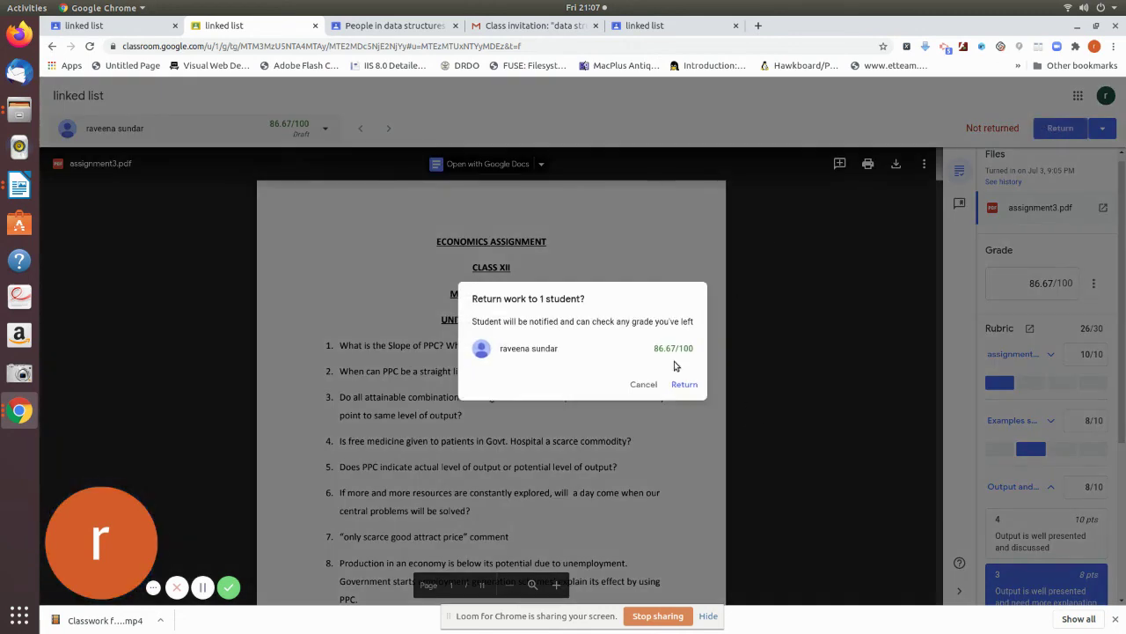
click(677, 392)
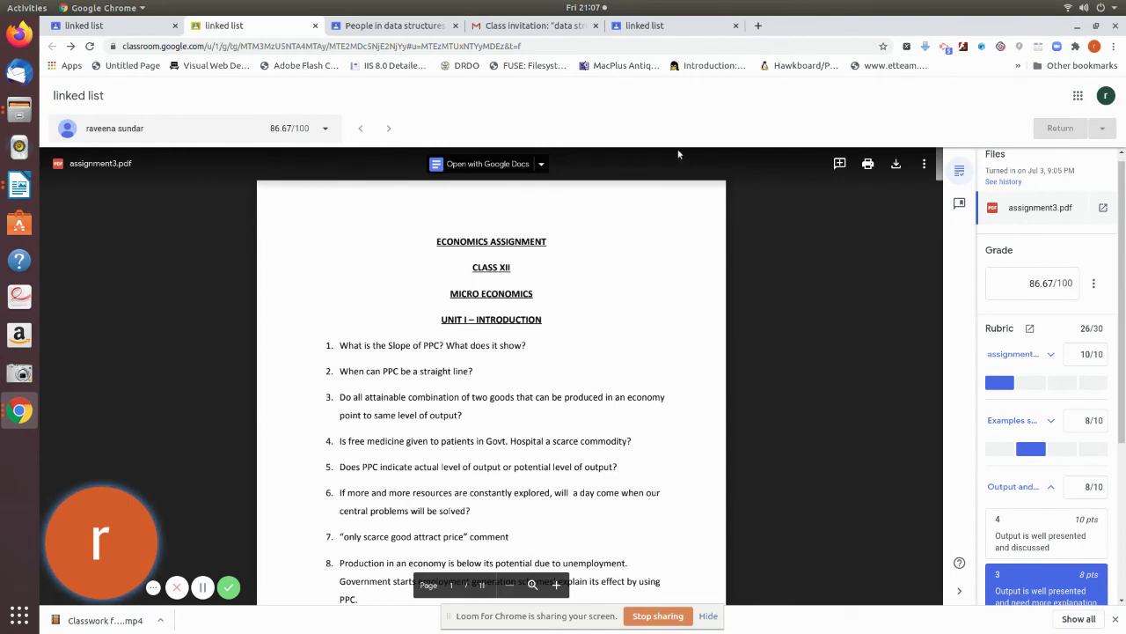
Step: Check the student's linked list tab and the teacher's Student work page for the returned grade, ending on the student's tab
click(675, 26)
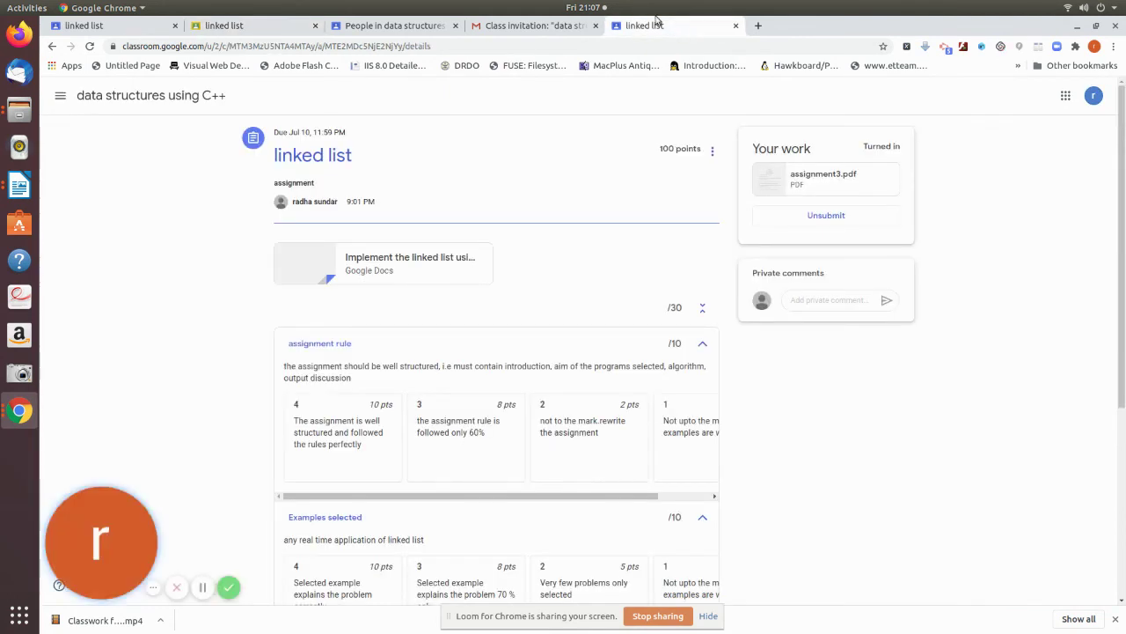
click(104, 24)
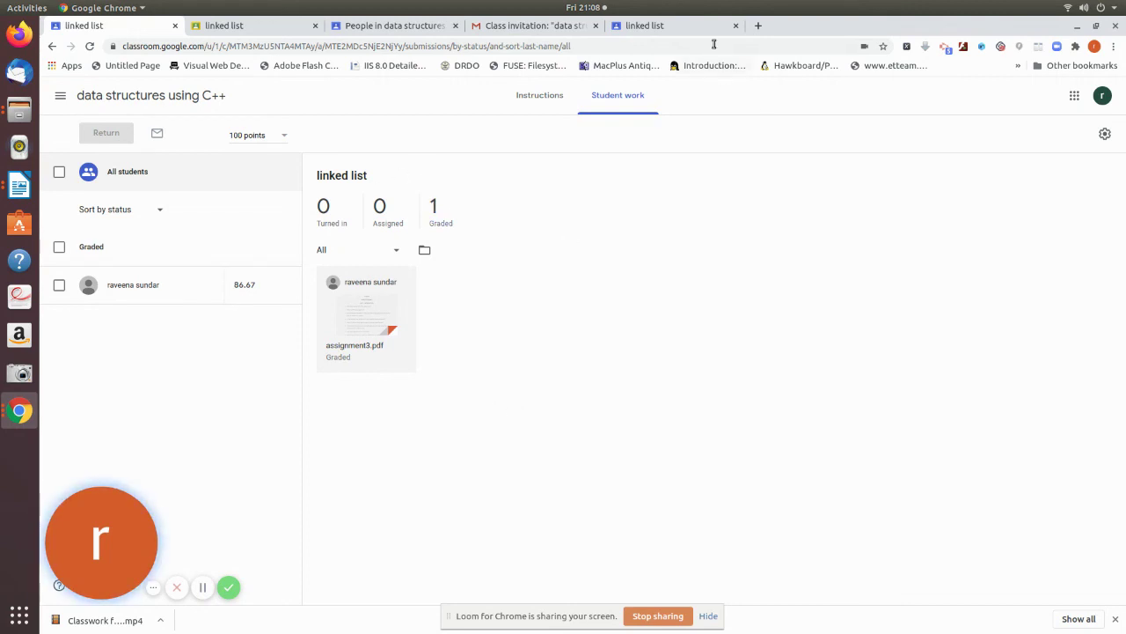
click(690, 29)
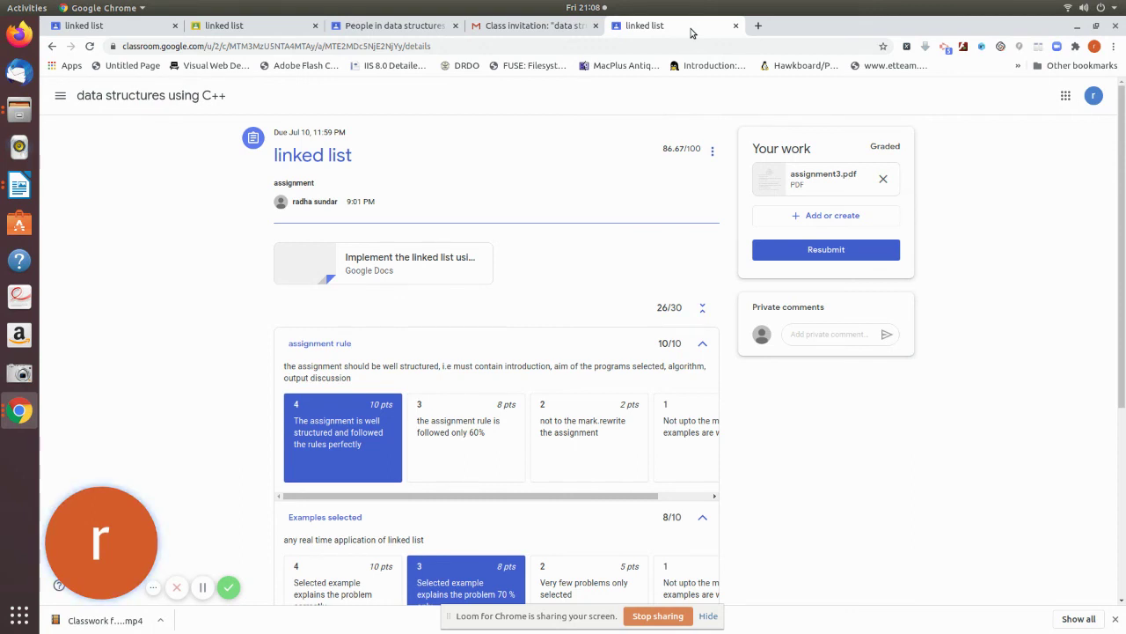
Step: Review the rubric rating given for each criterion and the private and class comment fields on the student's assignment page
scroll(520, 279, down, 1)
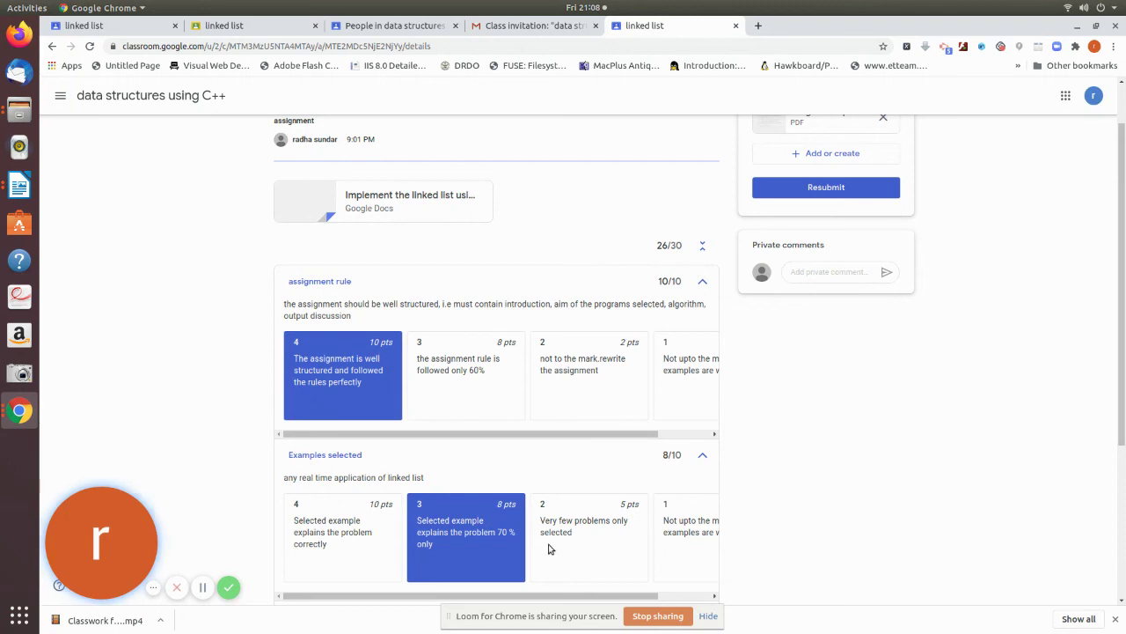
scroll(549, 540, down, 3)
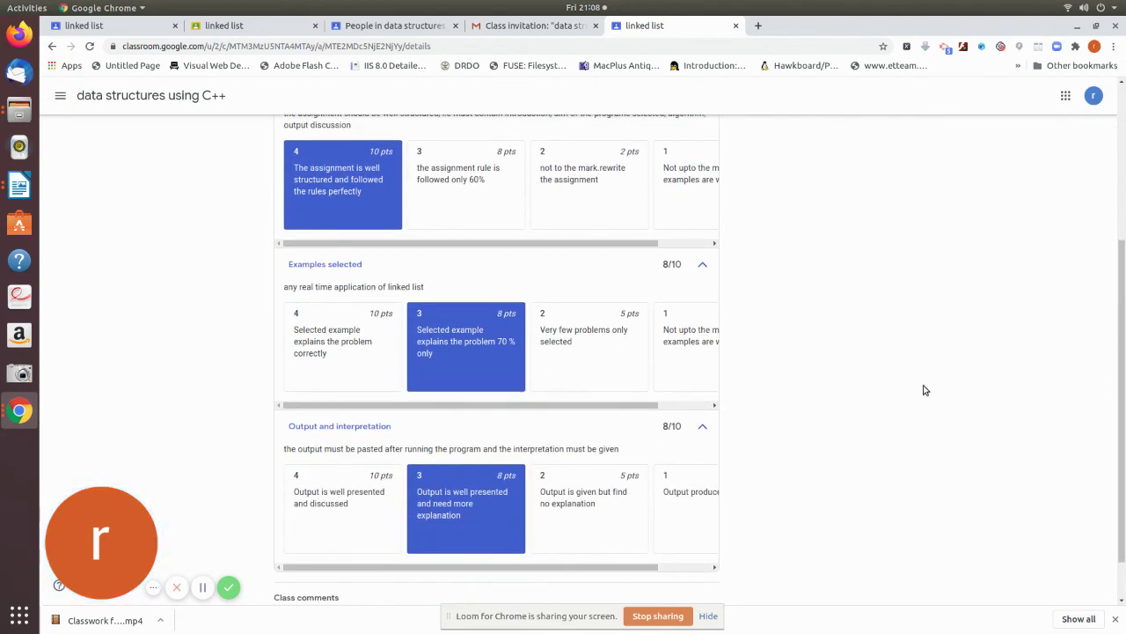
scroll(925, 390, down, 1)
scroll(928, 382, up, 3)
scroll(880, 414, down, 3)
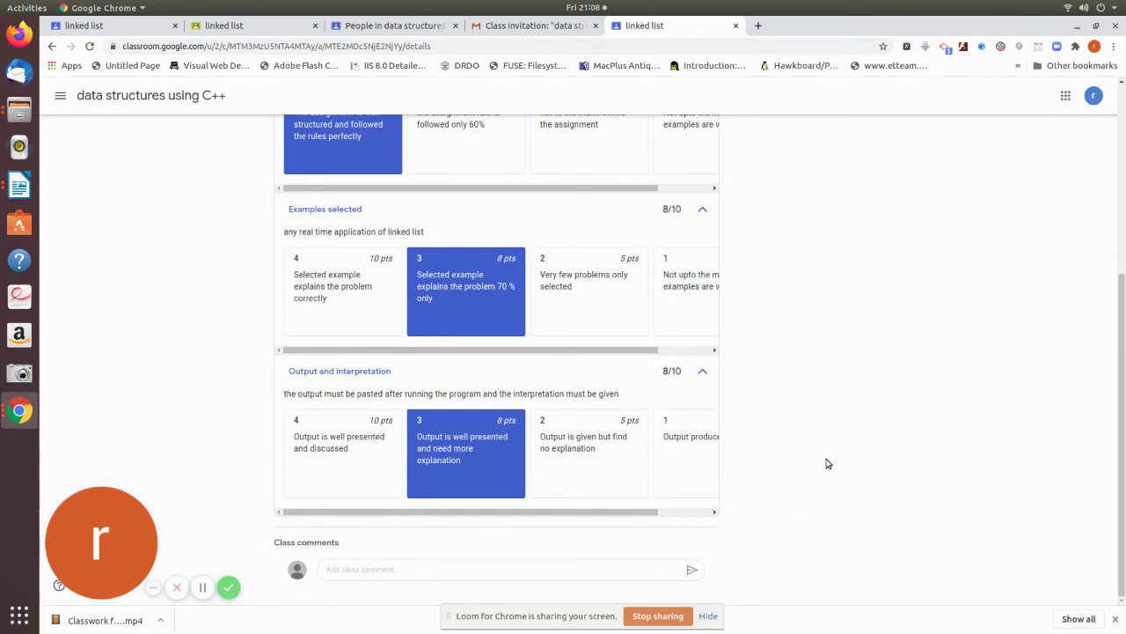
scroll(816, 468, up, 4)
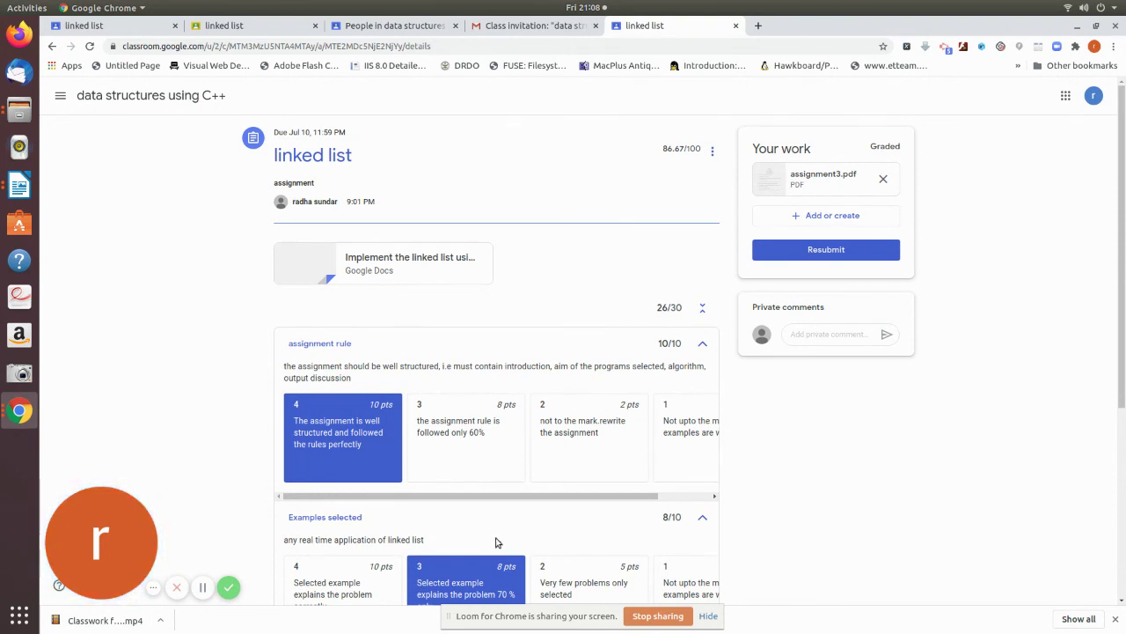
scroll(495, 539, down, 2)
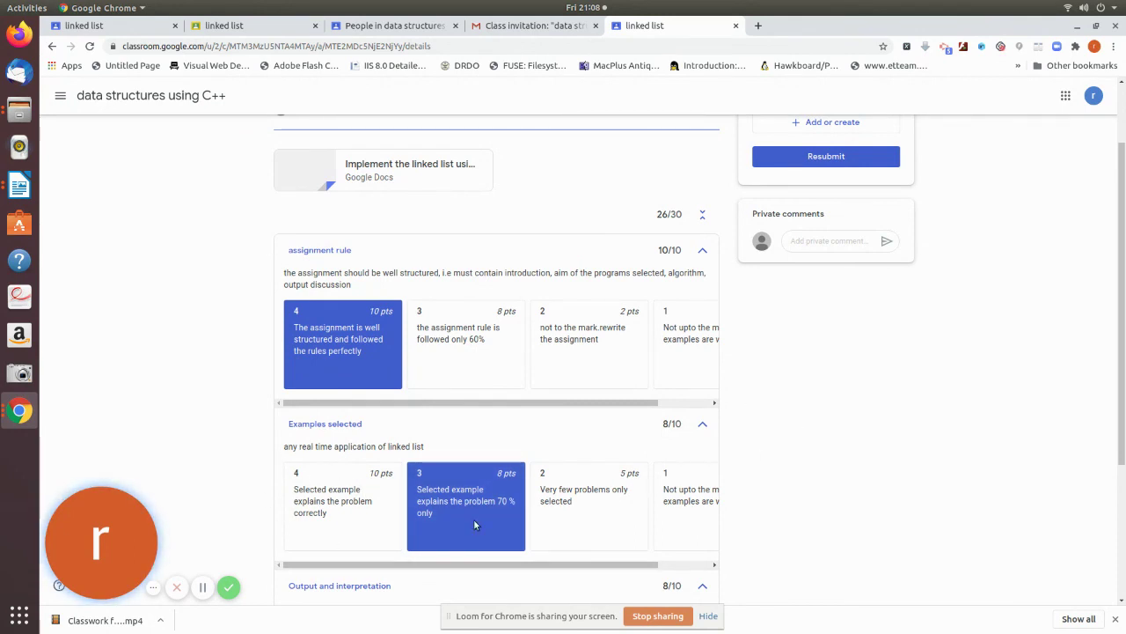
click(819, 240)
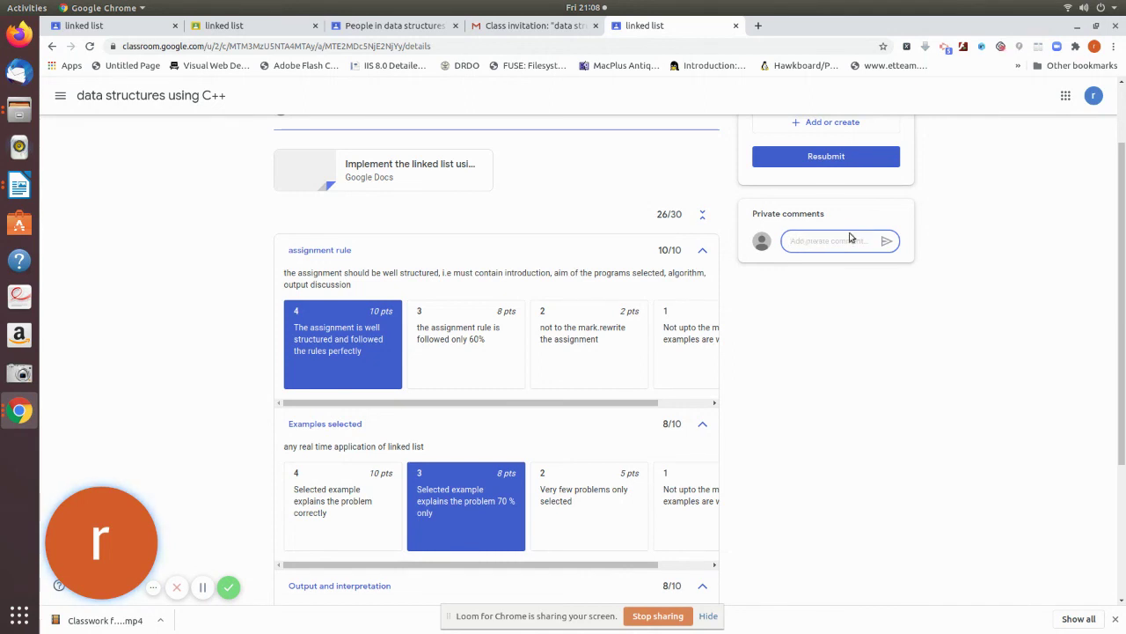
scroll(865, 438, down, 5)
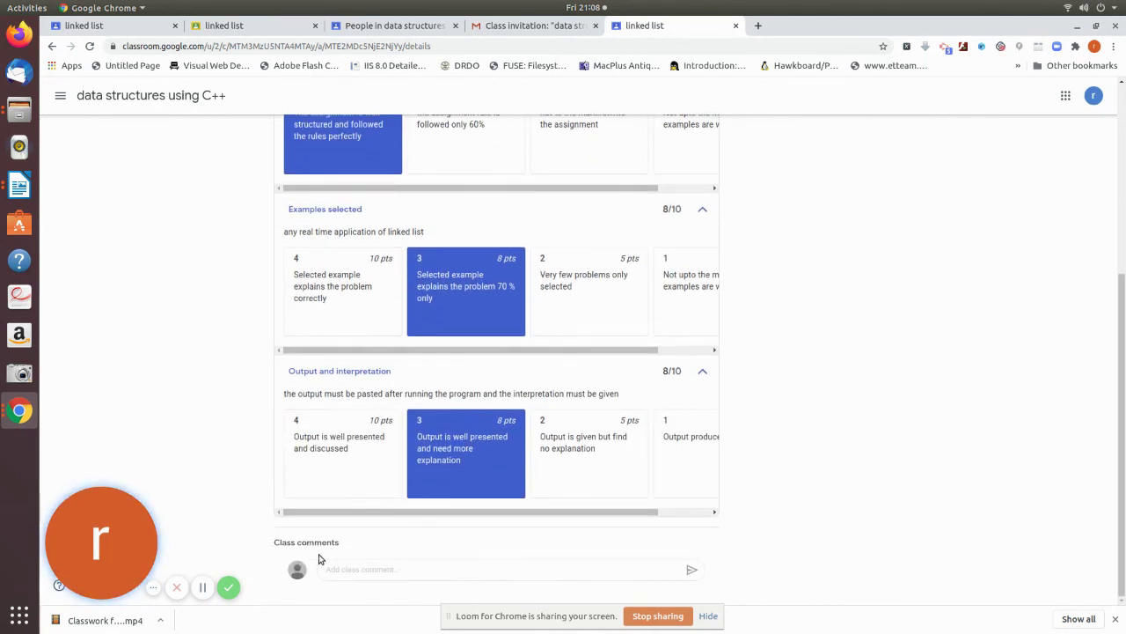